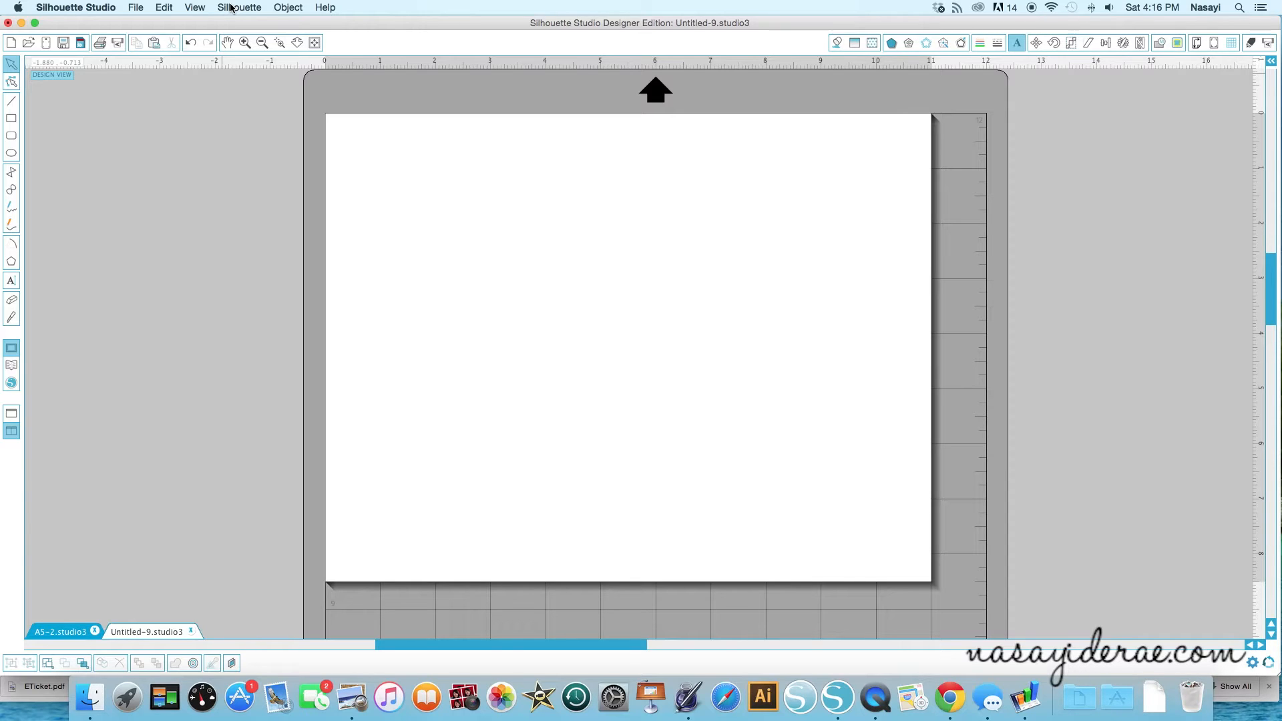
- Draw a rectangle in the page's upper-left area, sized 5 in wide by 3.75 in high without locking the aspect ratio
click(11, 119)
drag(358, 162, 648, 353)
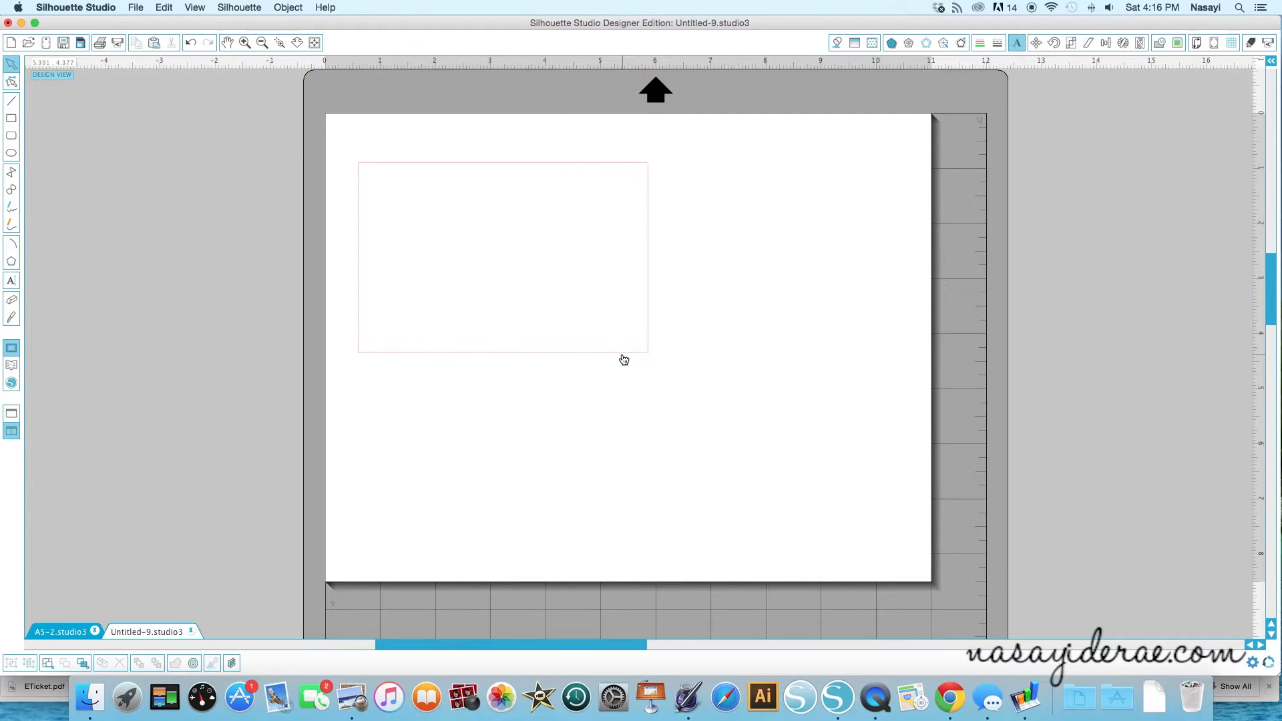
click(1070, 43)
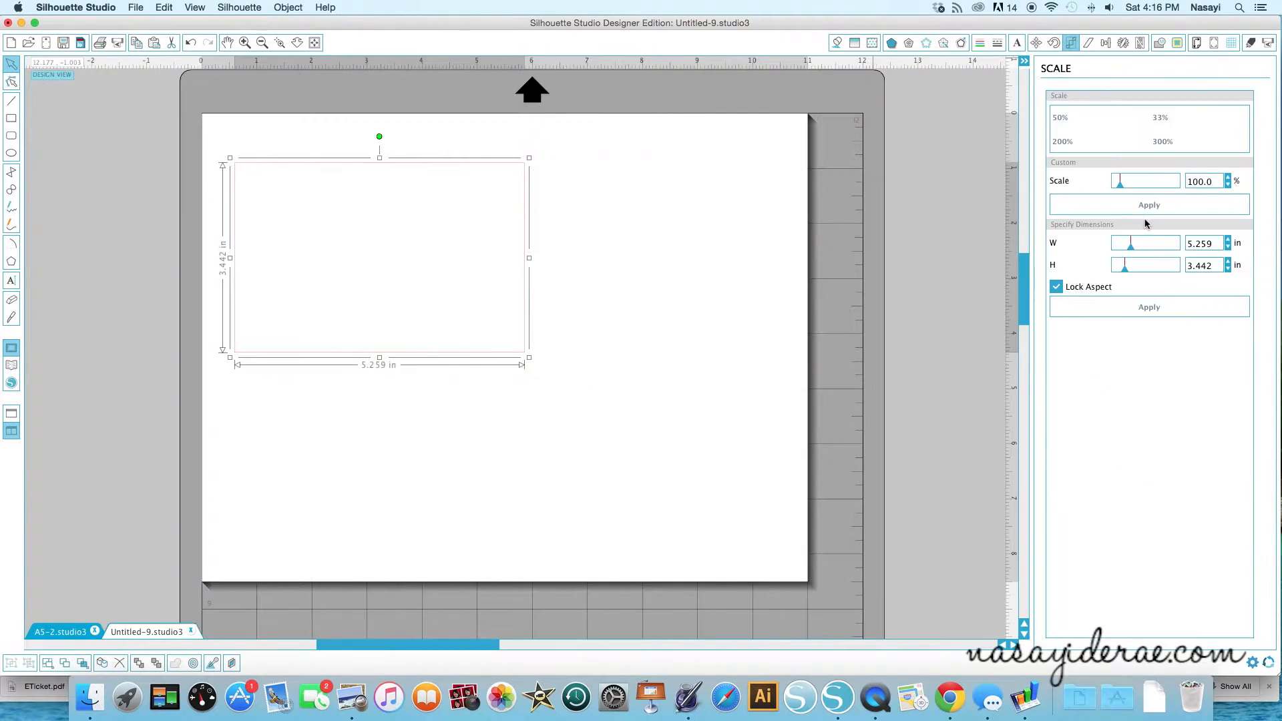
click(1057, 287)
click(1210, 243)
text(5)
key(Tab)
text(3.7)
key(Return)
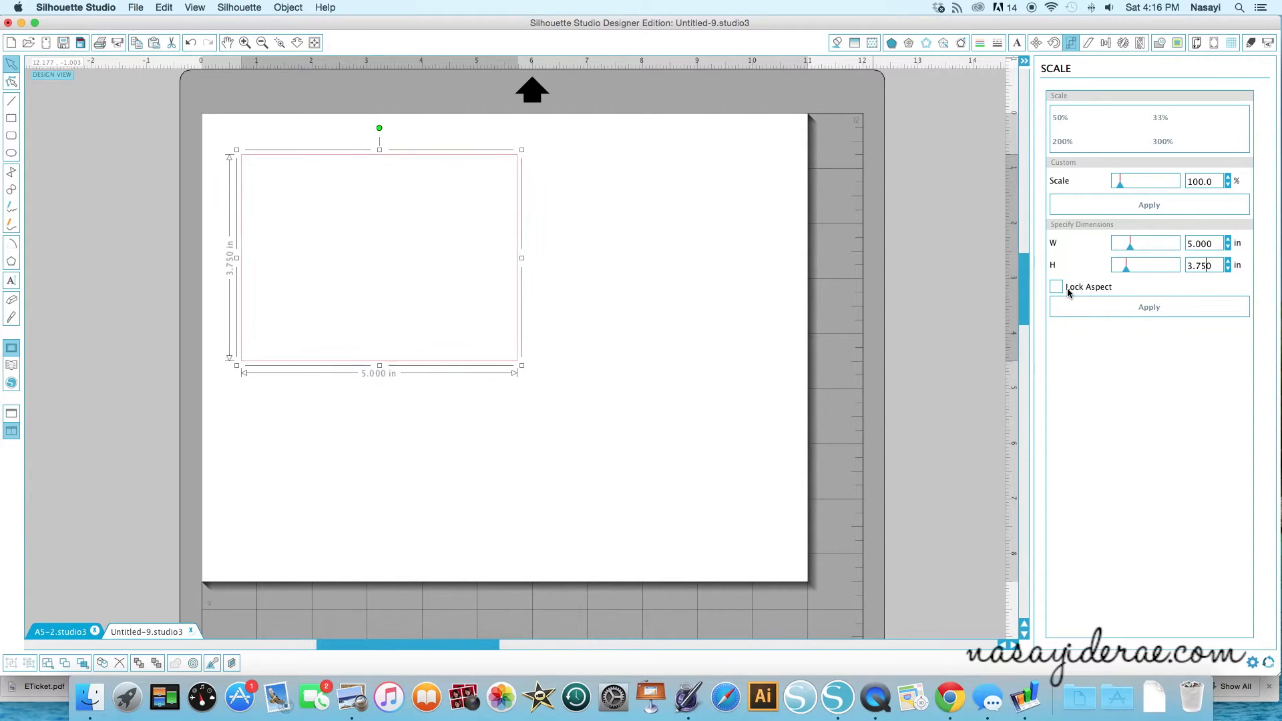
drag(427, 369, 409, 356)
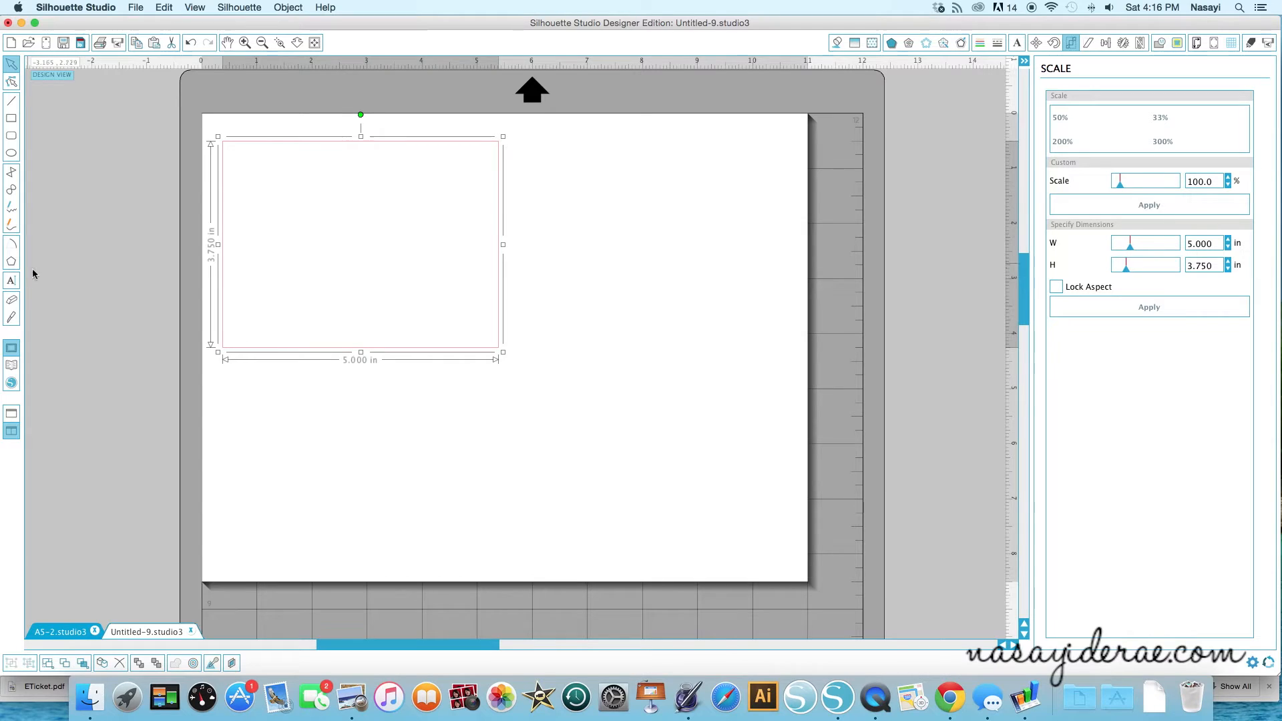
- Add the text "thanks" on the page below the rectangle
click(11, 280)
click(401, 408)
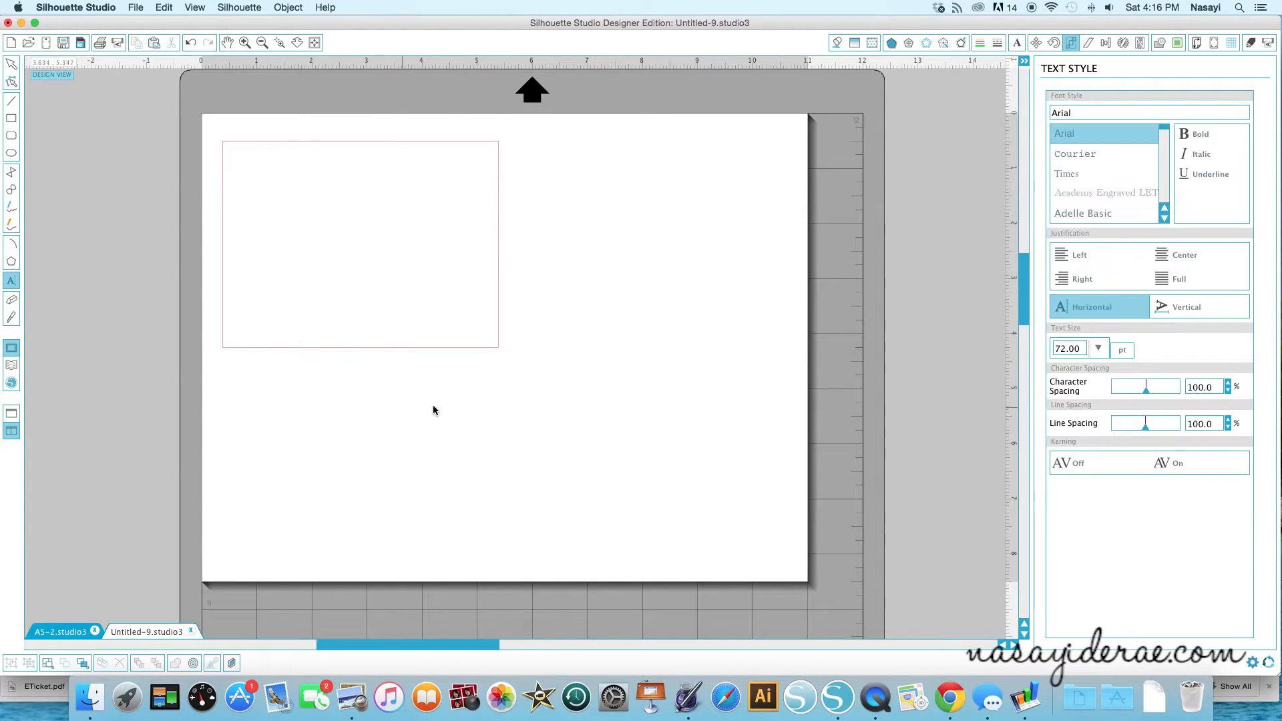
text(thankd)
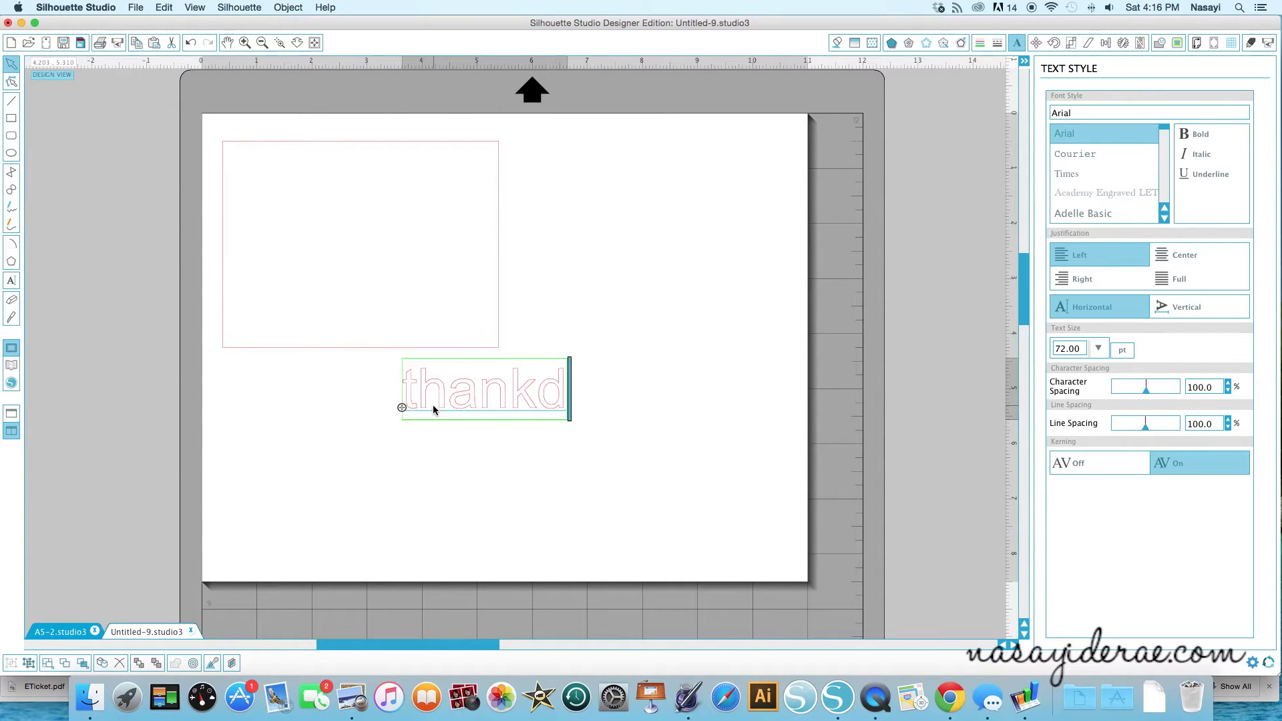
key(BackSpace)
text(s)
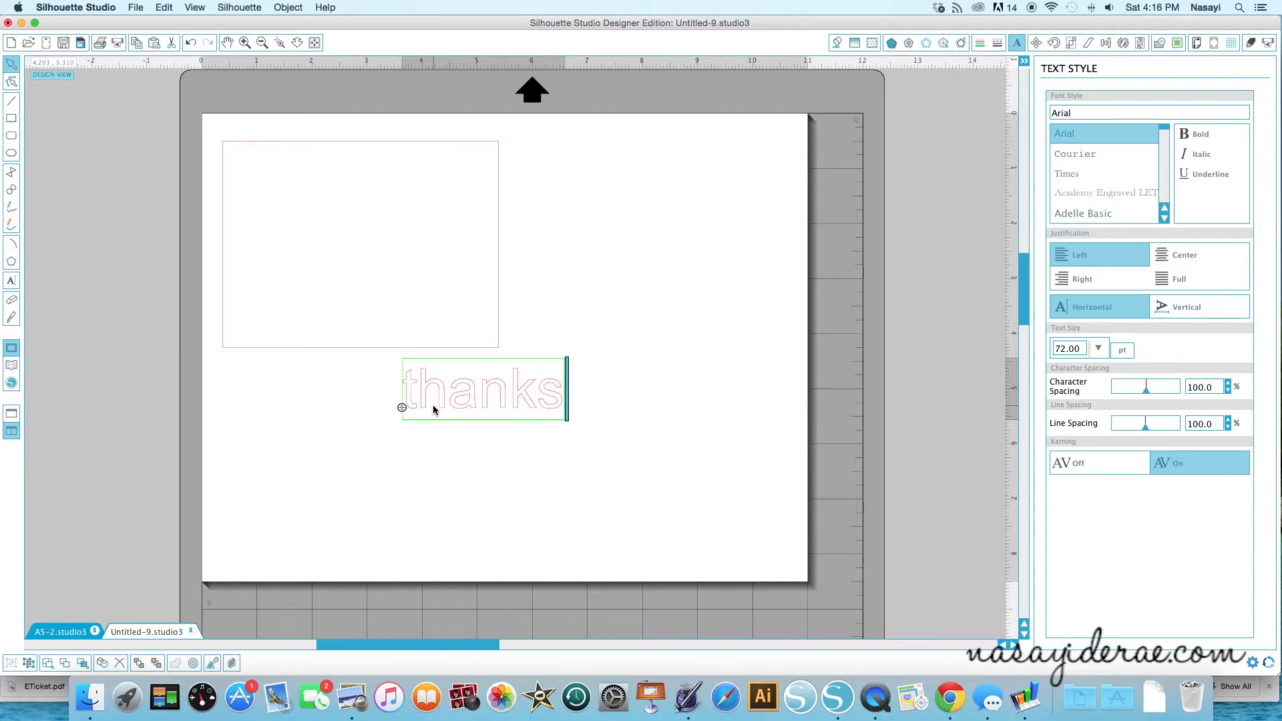
- Change the font of the "thanks" text to Adelle Basic
drag(403, 392, 855, 337)
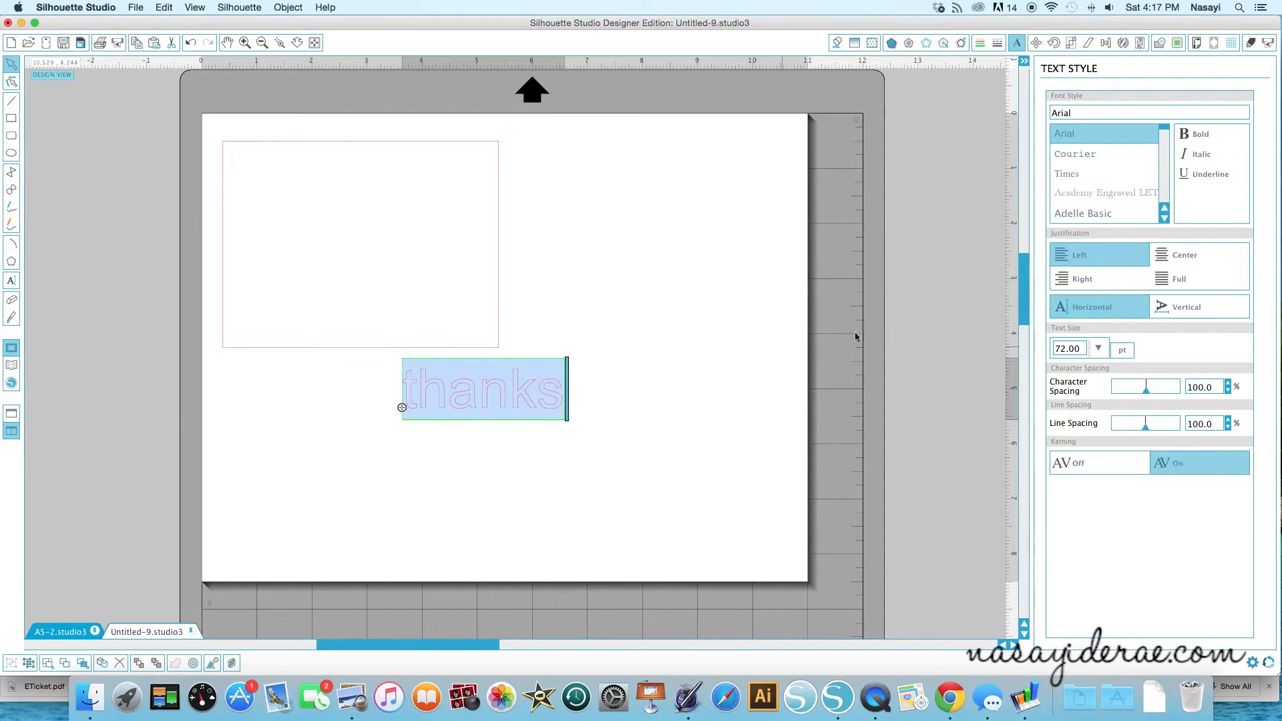
click(1079, 215)
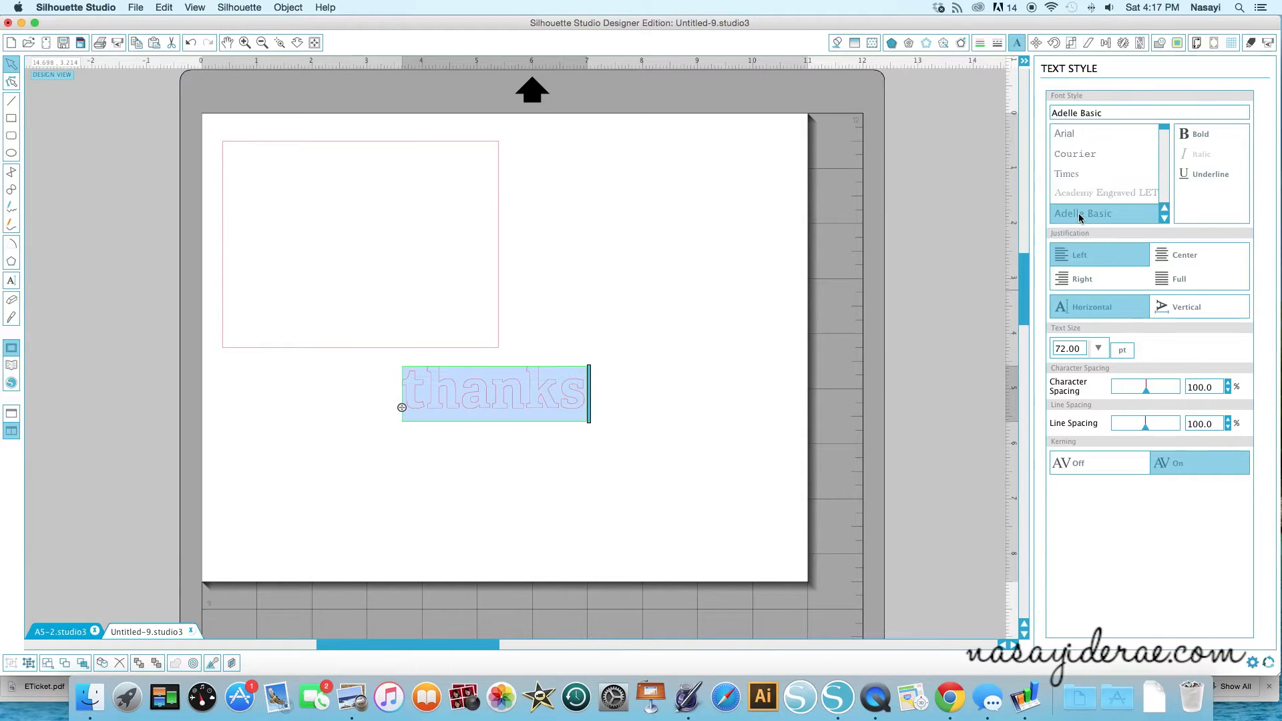
click(626, 346)
- Move the "thanks" text into the rectangle and enlarge it to about 4.6 in wide, centred between the rectangle's sides
drag(532, 404, 465, 246)
click(441, 231)
click(427, 229)
click(289, 314)
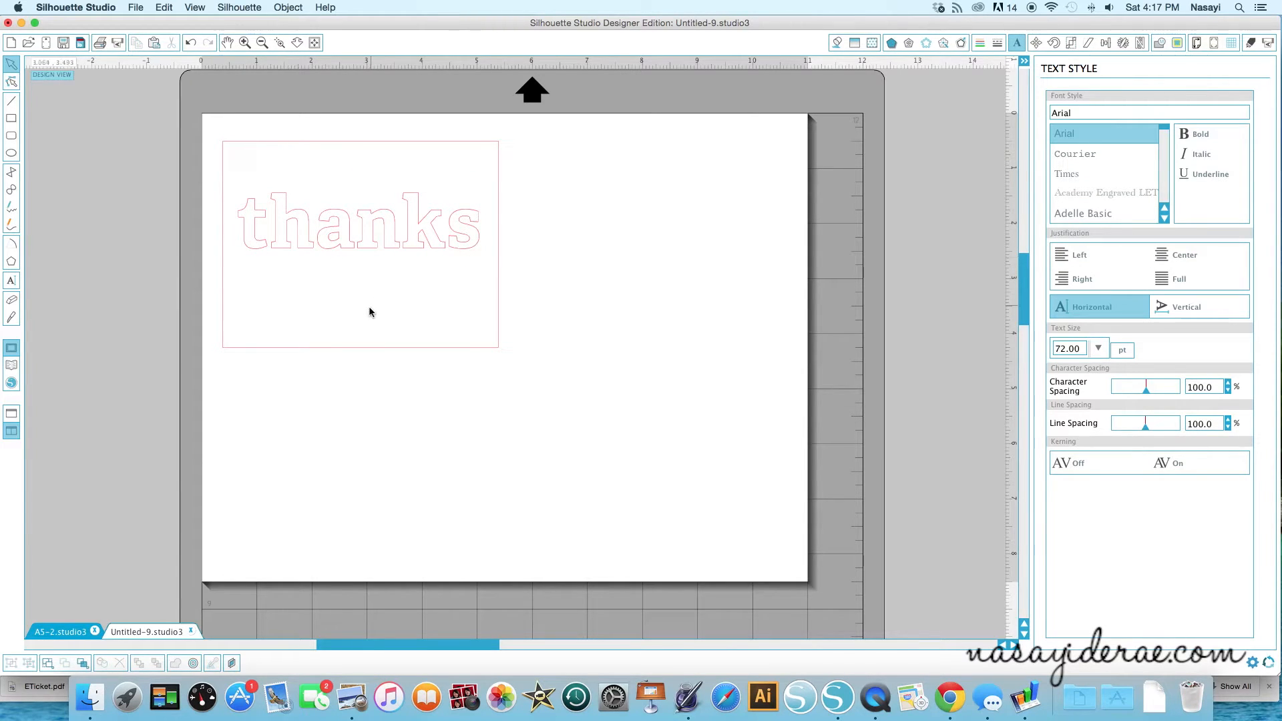
click(443, 246)
drag(484, 269, 435, 254)
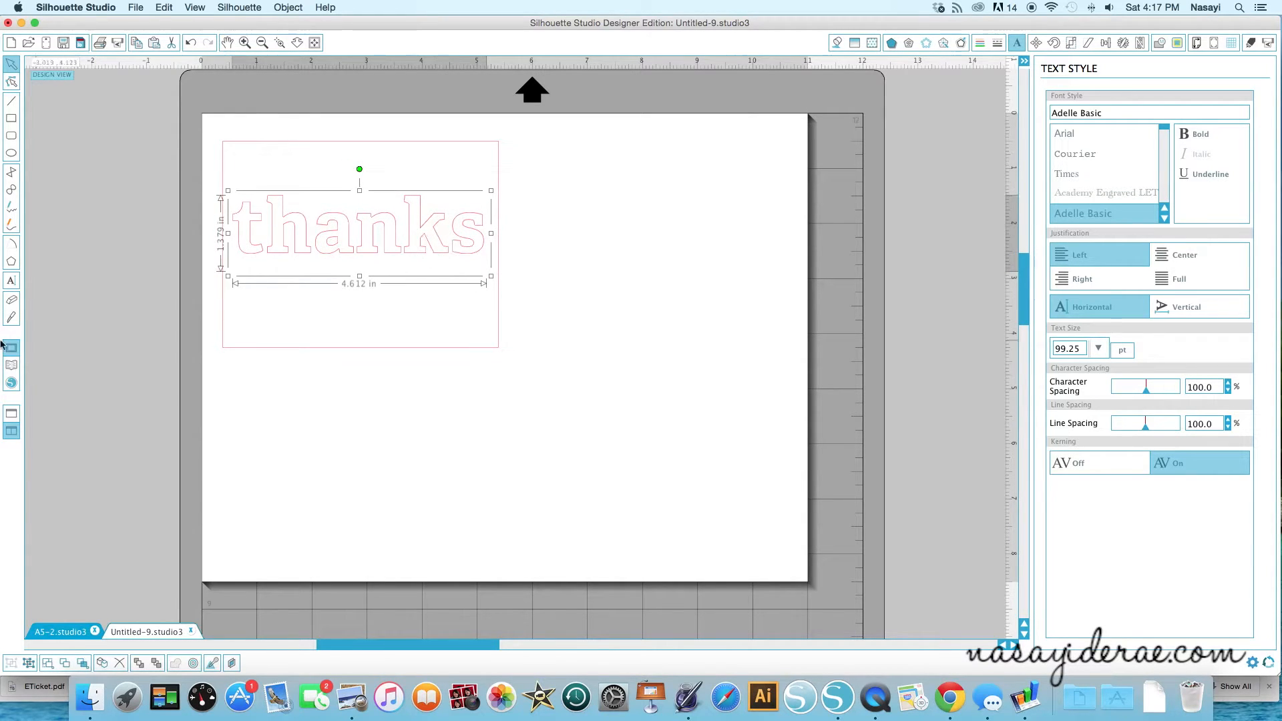
- Insert the set of banner shapes from the design library and move it to the right of the rectangle
click(10, 382)
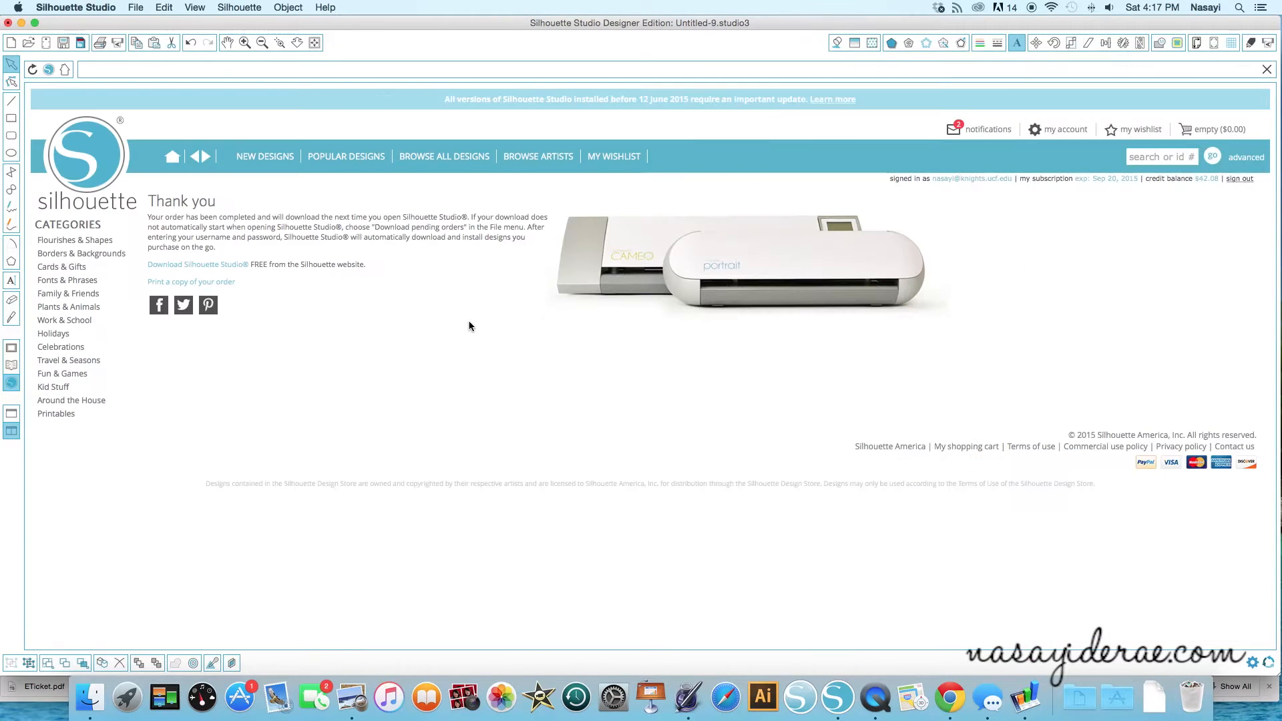
click(98, 371)
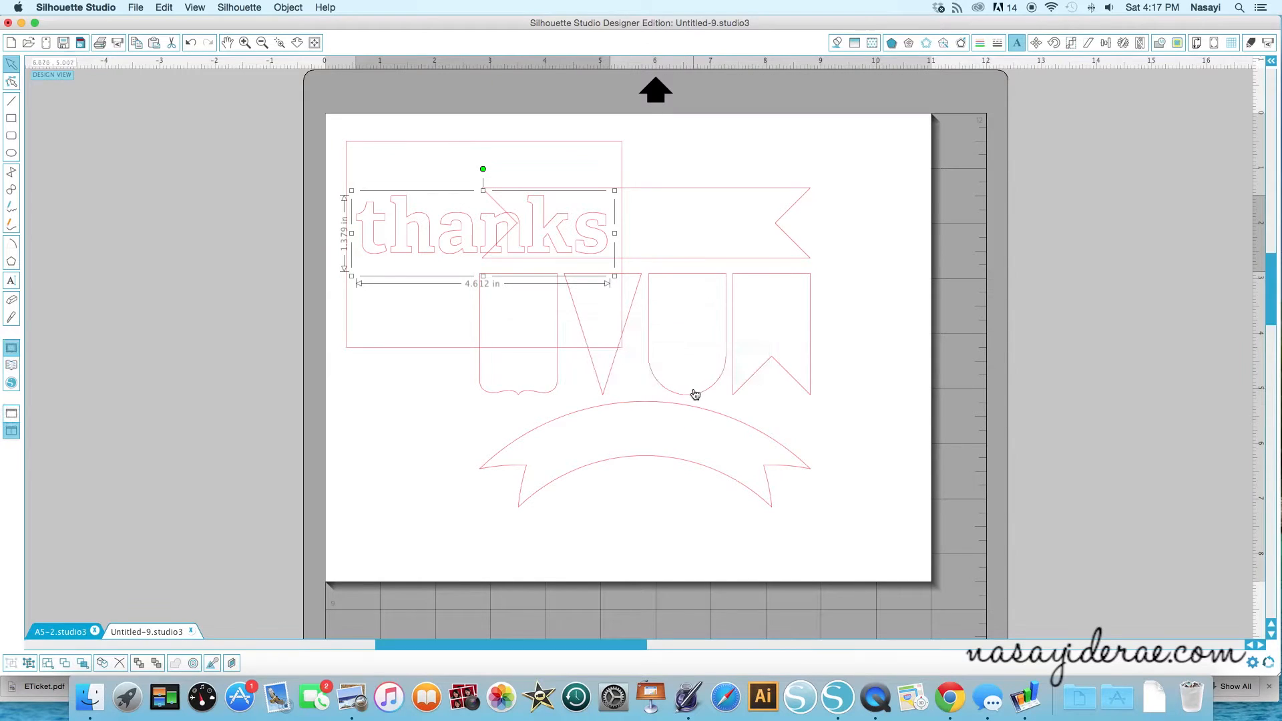
click(697, 392)
drag(697, 392, 848, 432)
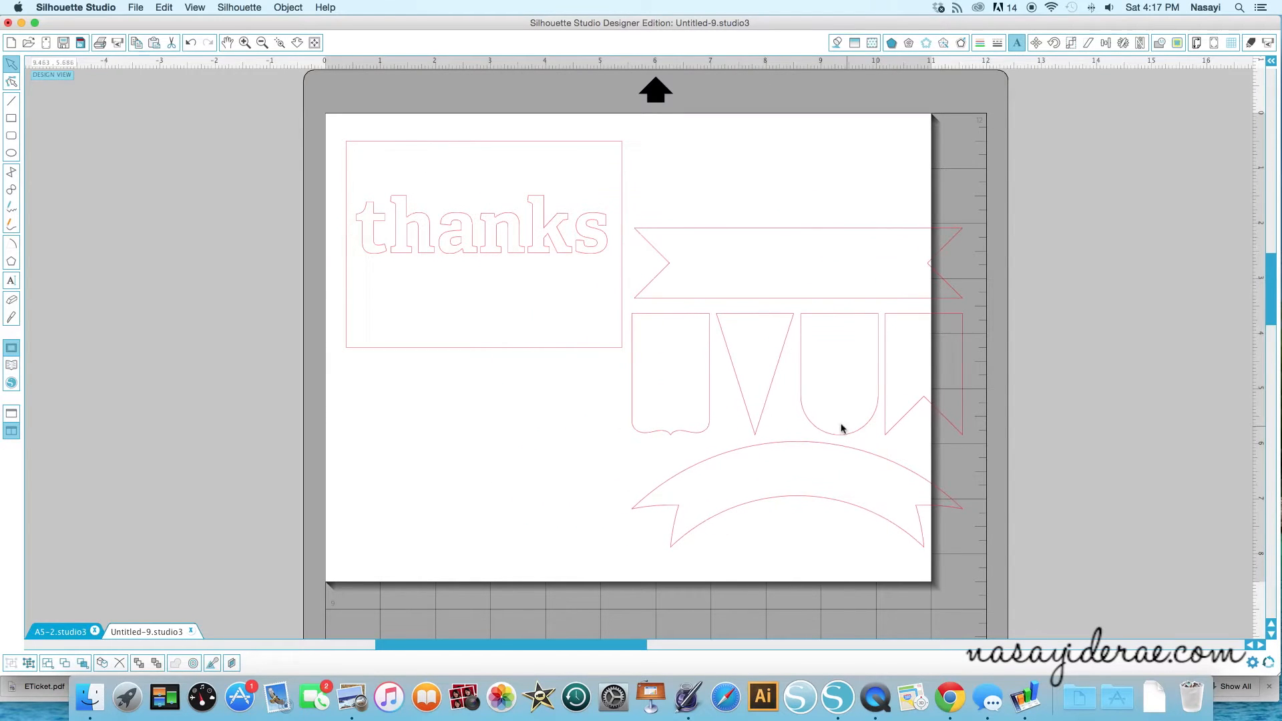
- Ungroup the banner set and delete every shape except the straight ribbon with notched ends
click(765, 393)
right_click(770, 395)
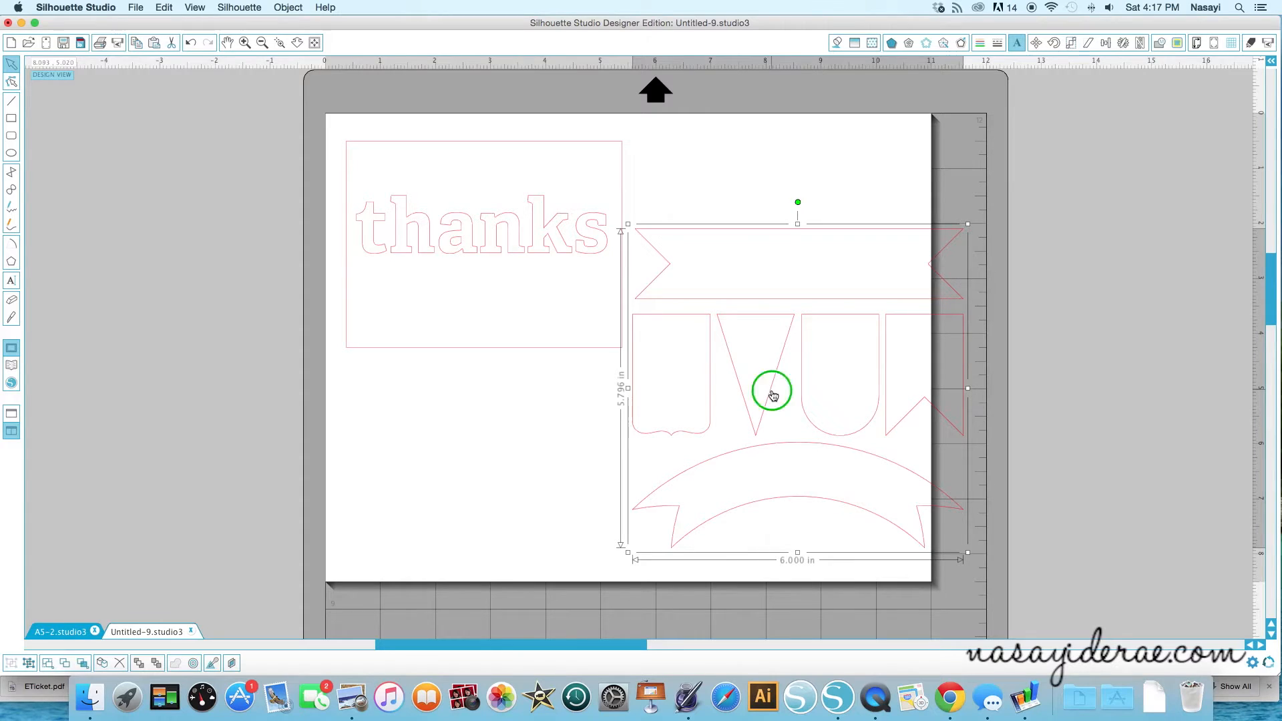
click(813, 557)
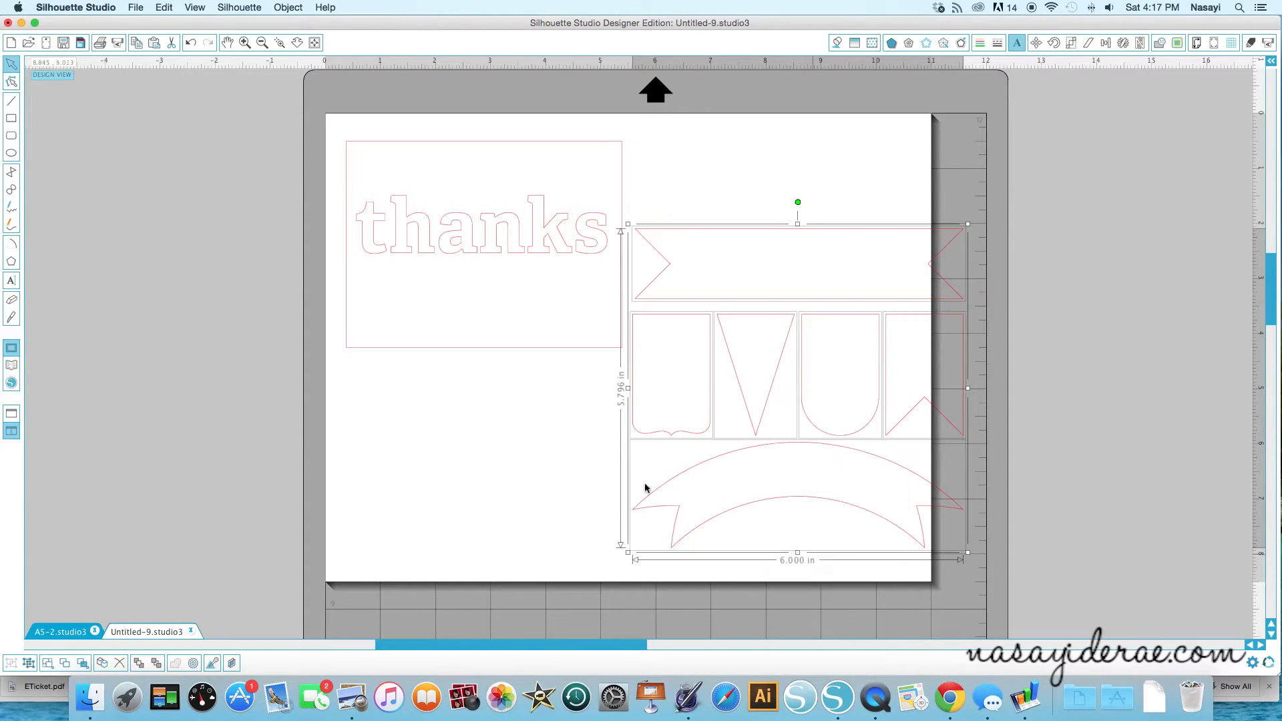
click(647, 487)
drag(598, 303, 918, 534)
drag(990, 567, 1039, 586)
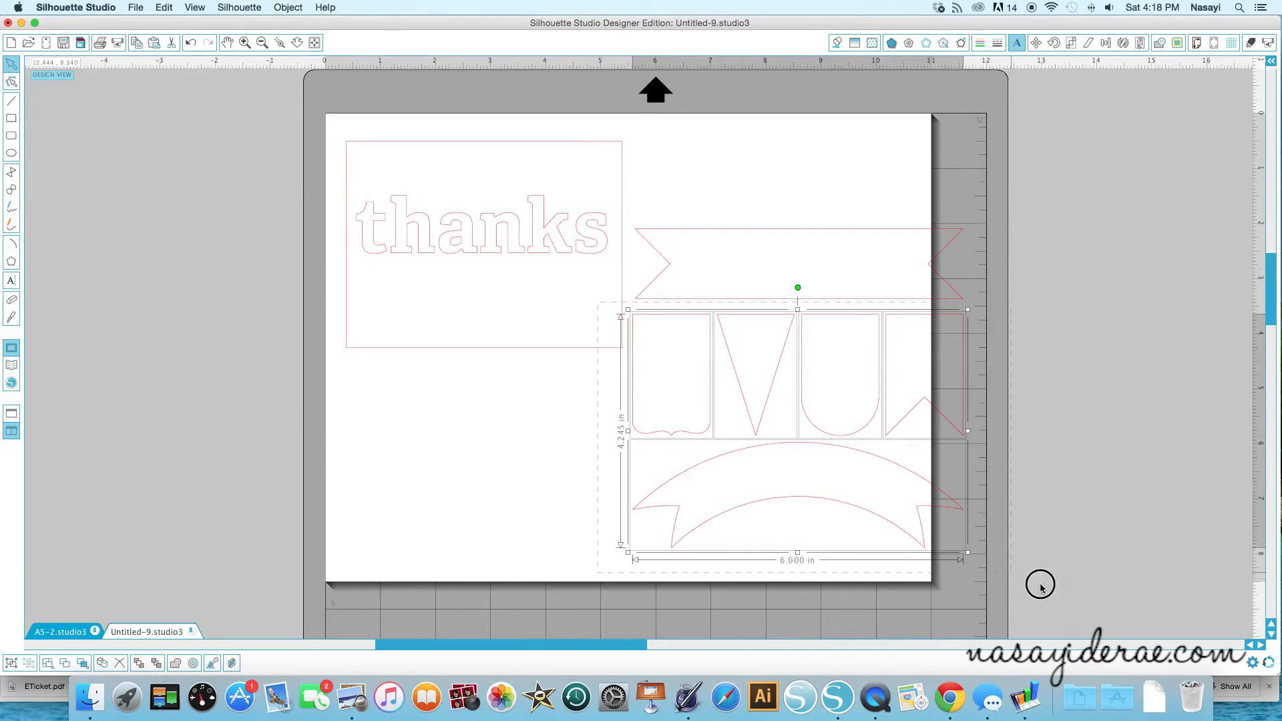
key(Delete)
- Shrink the straight ribbon to a thin strip about 4.8 in wide and place it directly beneath the word "thanks"
drag(734, 302, 496, 293)
drag(658, 291, 562, 300)
drag(452, 279, 480, 282)
drag(587, 282, 619, 282)
click(666, 283)
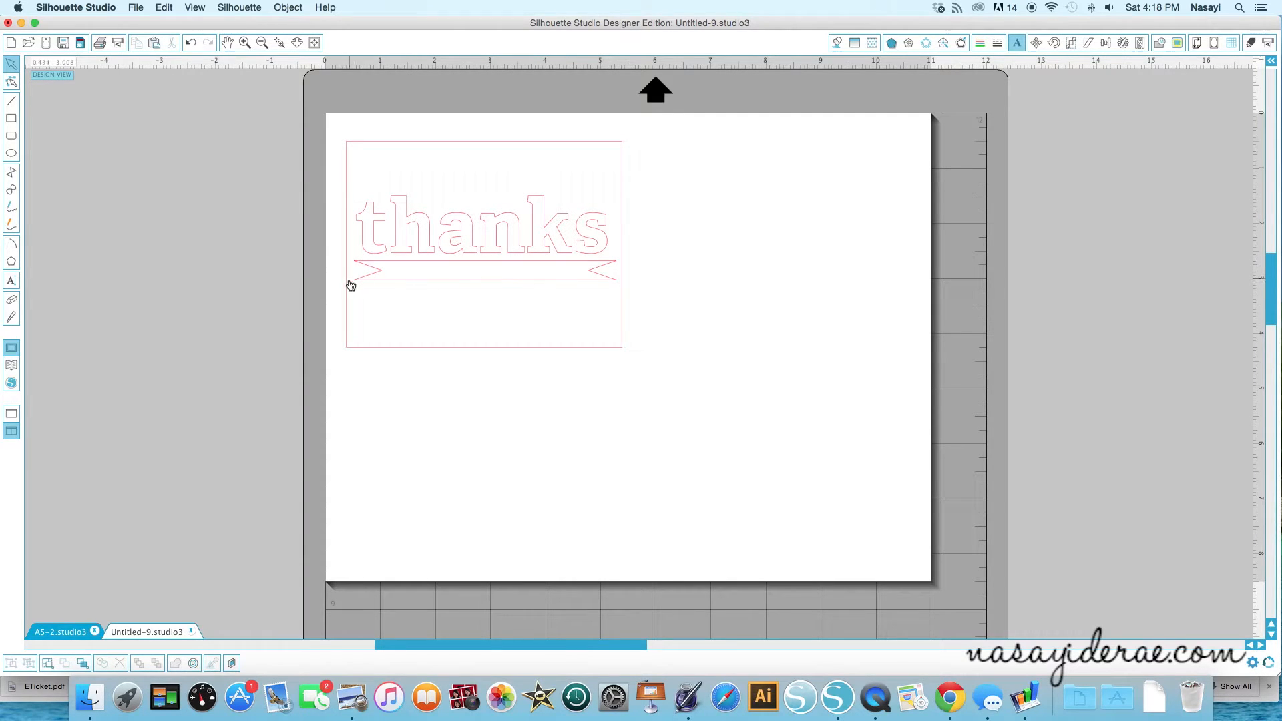
- Make the notches at both ribbon ends shallower by moving their inner points outward, and nudge the ribbon slightly down
double_click(538, 284)
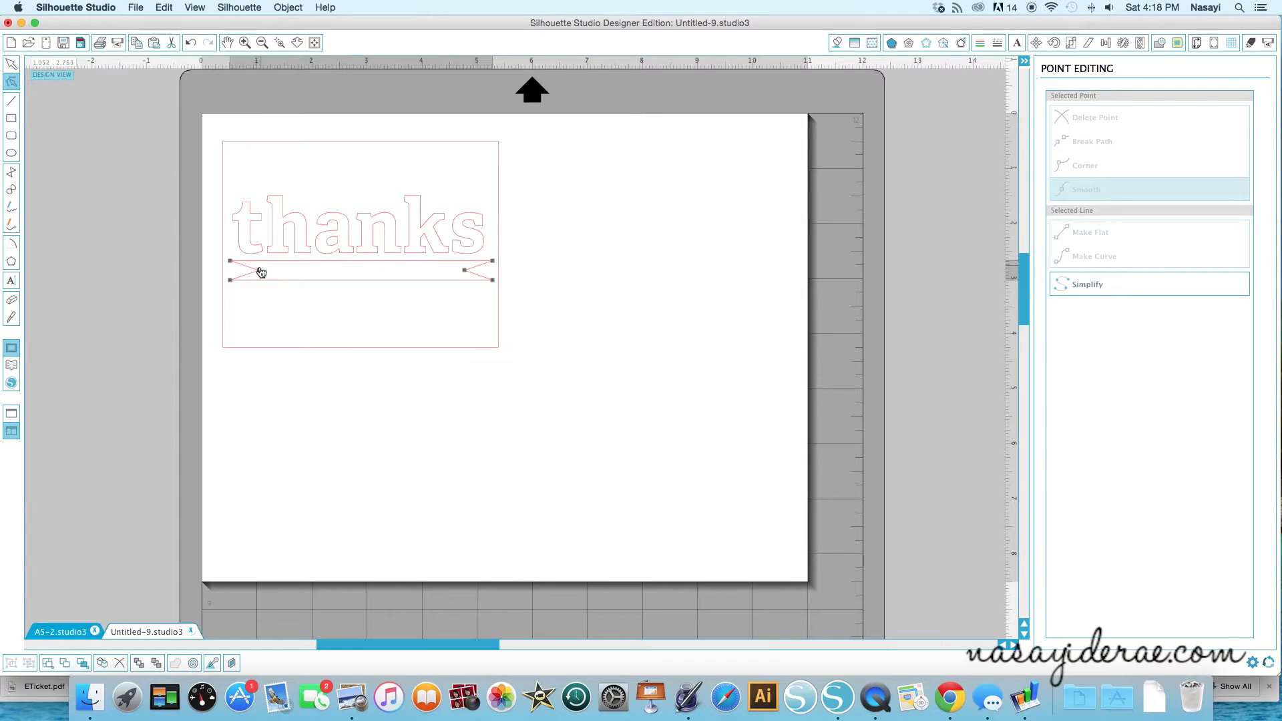
drag(264, 274, 238, 271)
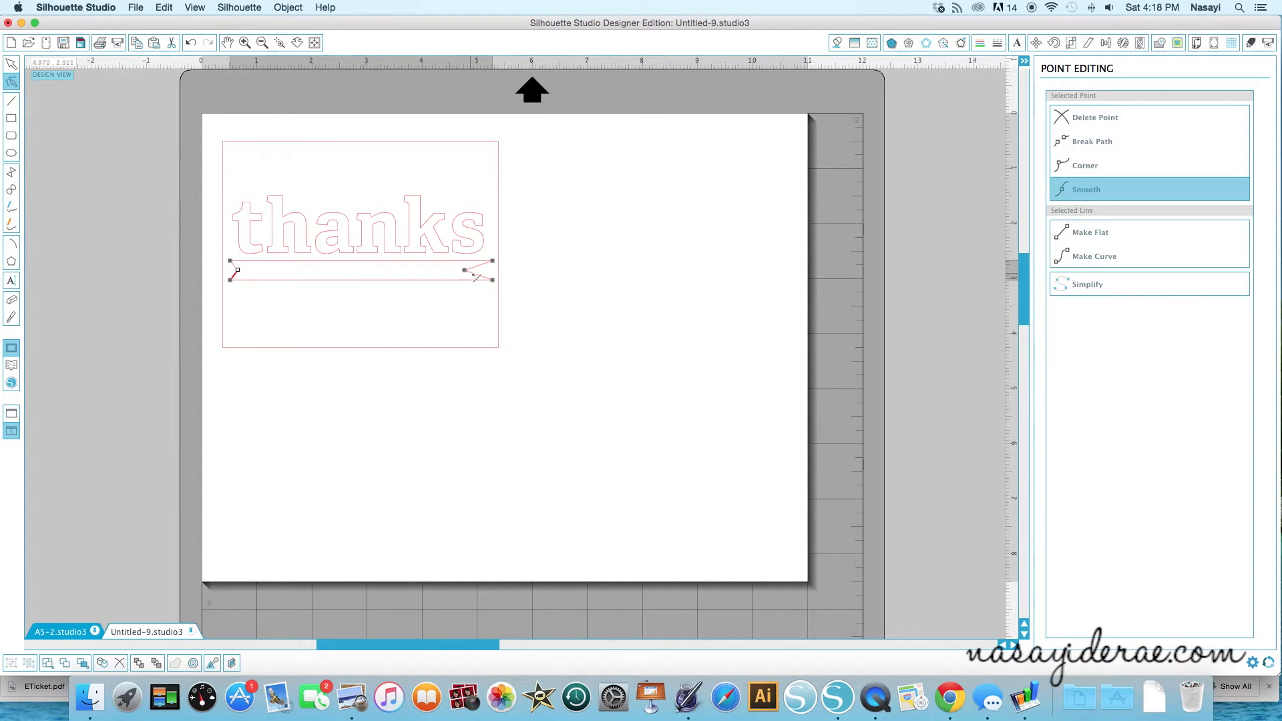
drag(466, 271, 421, 287)
click(472, 306)
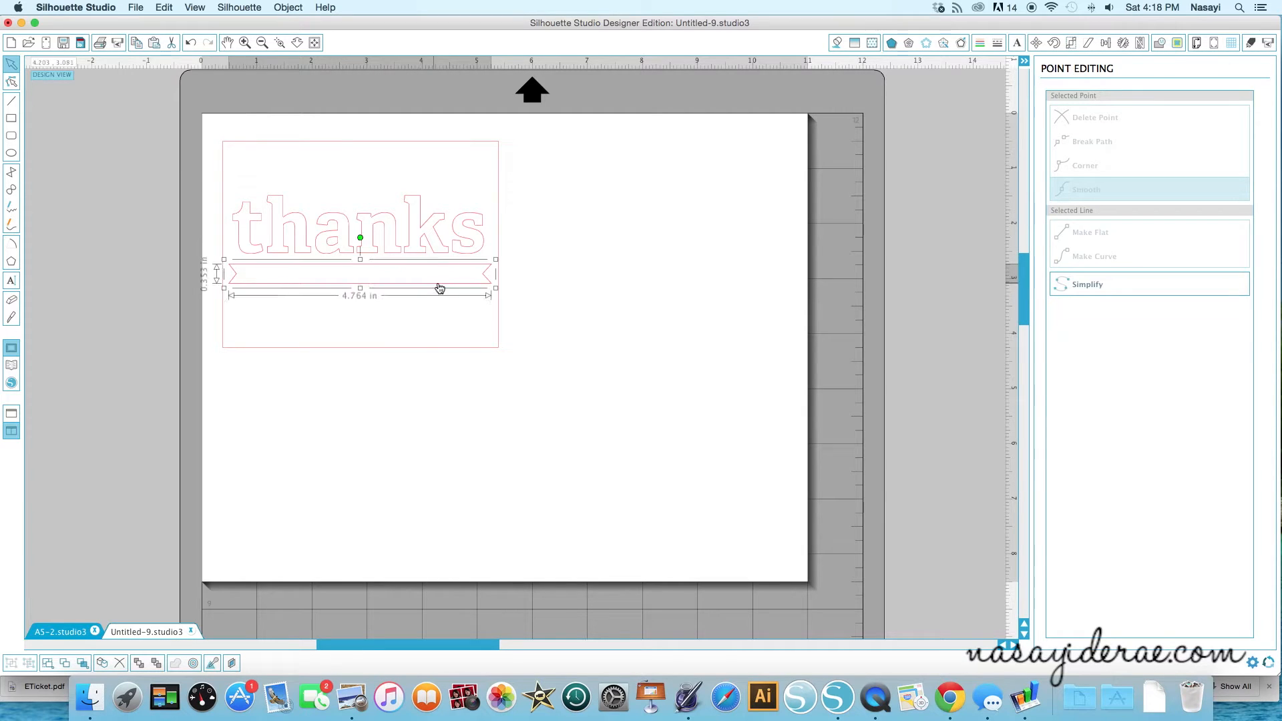
click(438, 427)
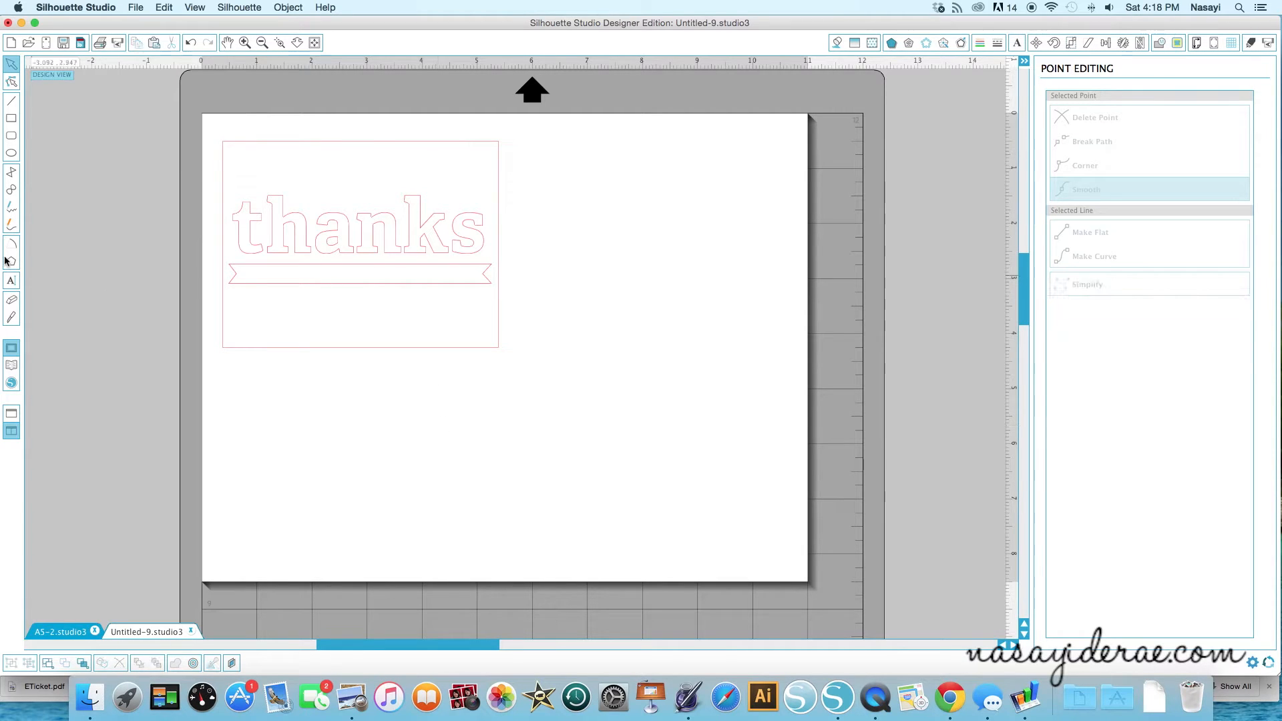
- Add the text "YOU'RE ALL KINDS OF AWESOME!" below the rectangle
click(11, 281)
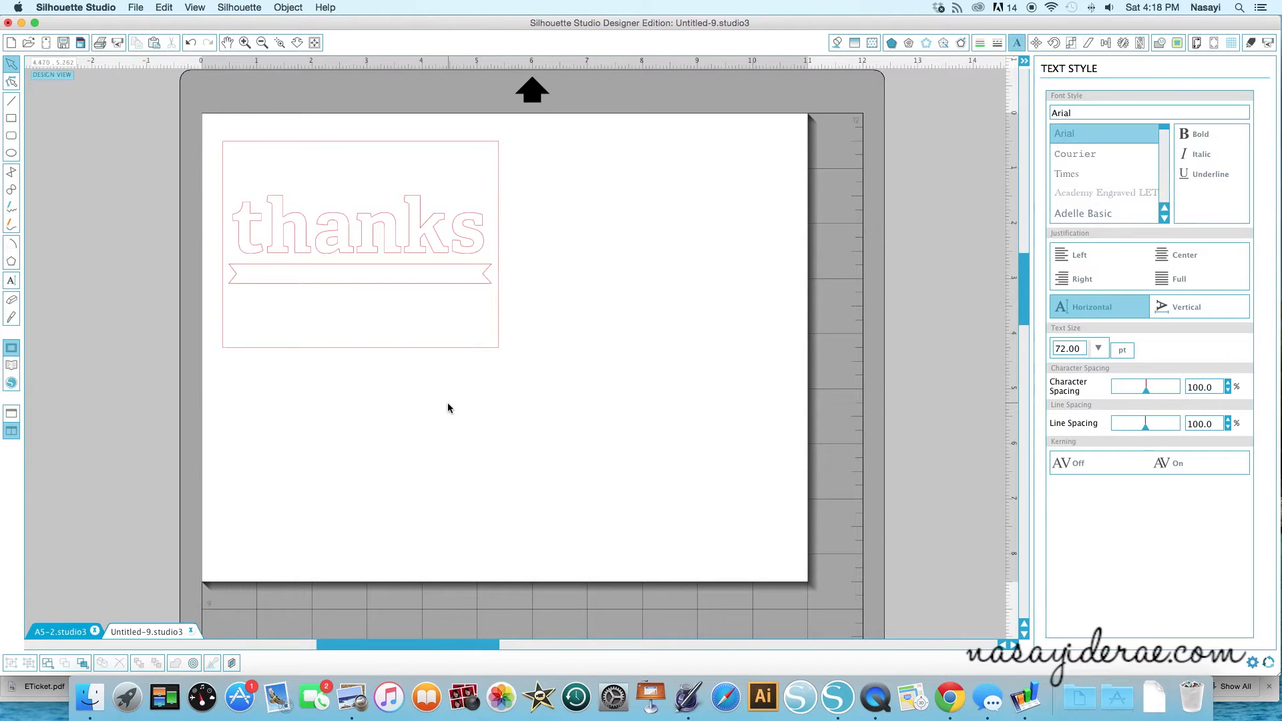
click(18, 288)
click(436, 419)
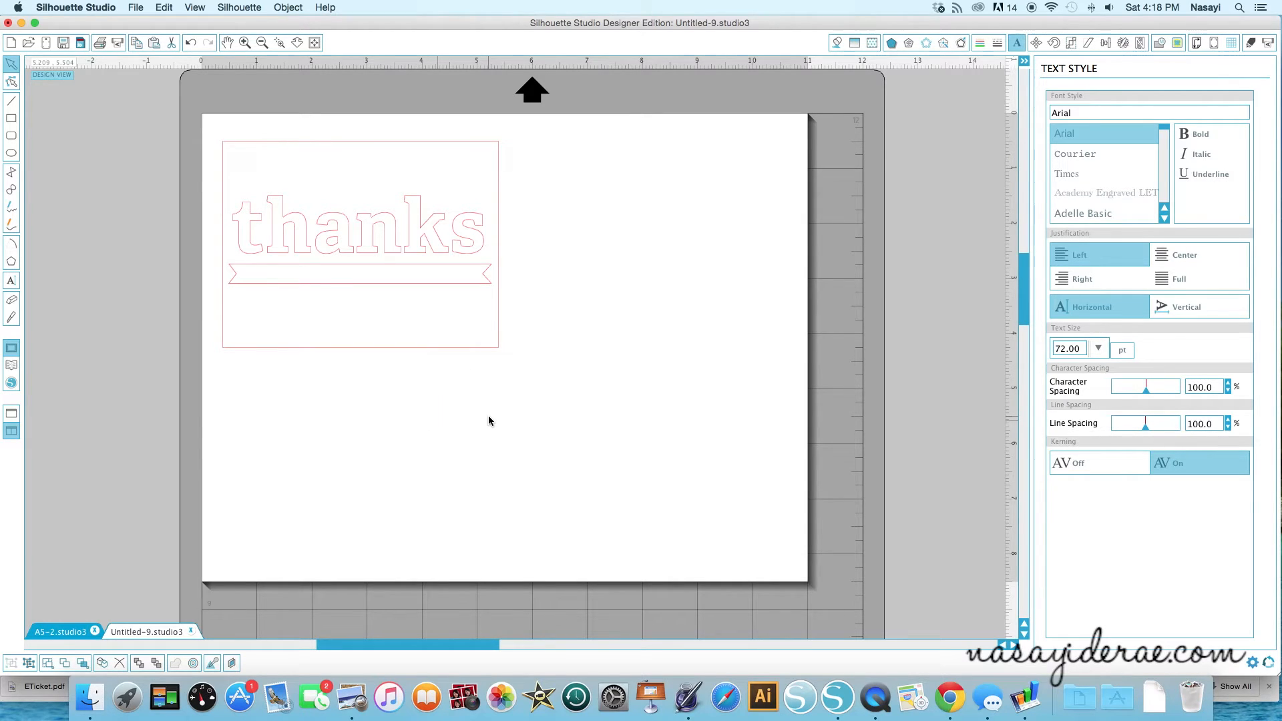
text(YOU')
text(R)
key(BackSpace)
text('RE ALL KINDS)
key(Return)
text(OF AWESOME!)
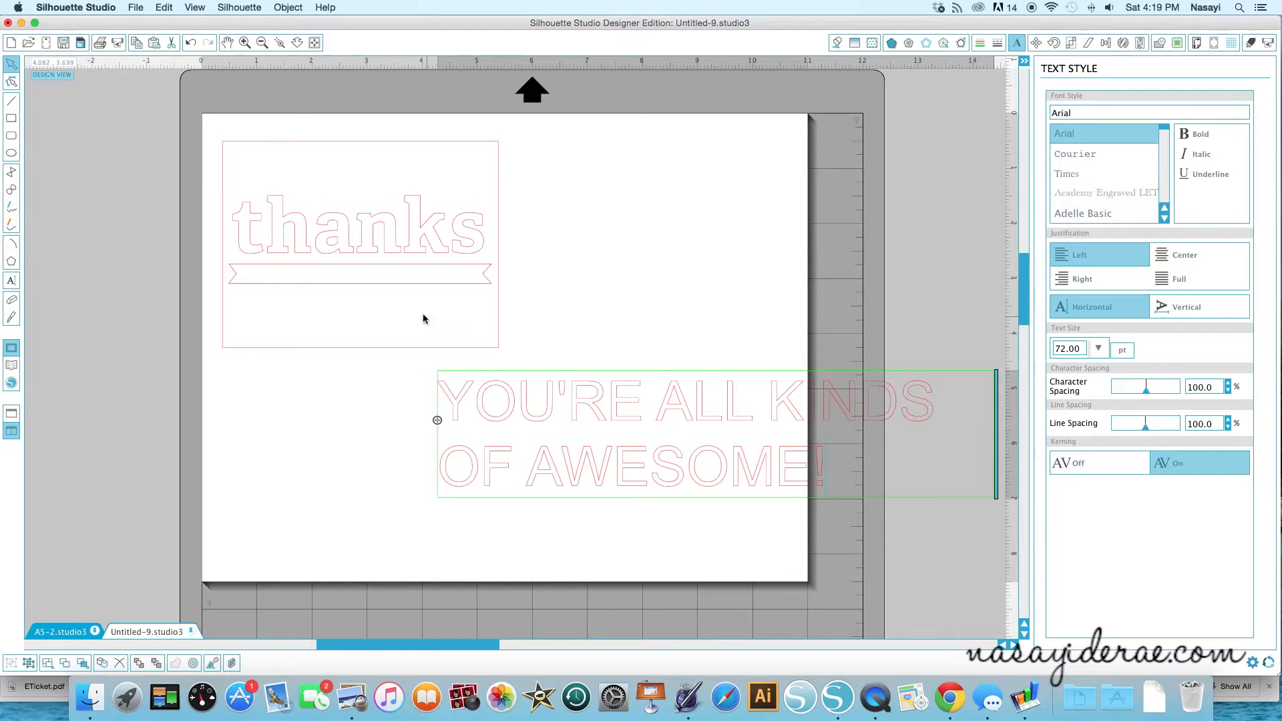
- Shift the "YOU'RE ALL KINDS OF AWESOME!" text leftward and widen its text box so the message fits on one line
drag(435, 420, 218, 423)
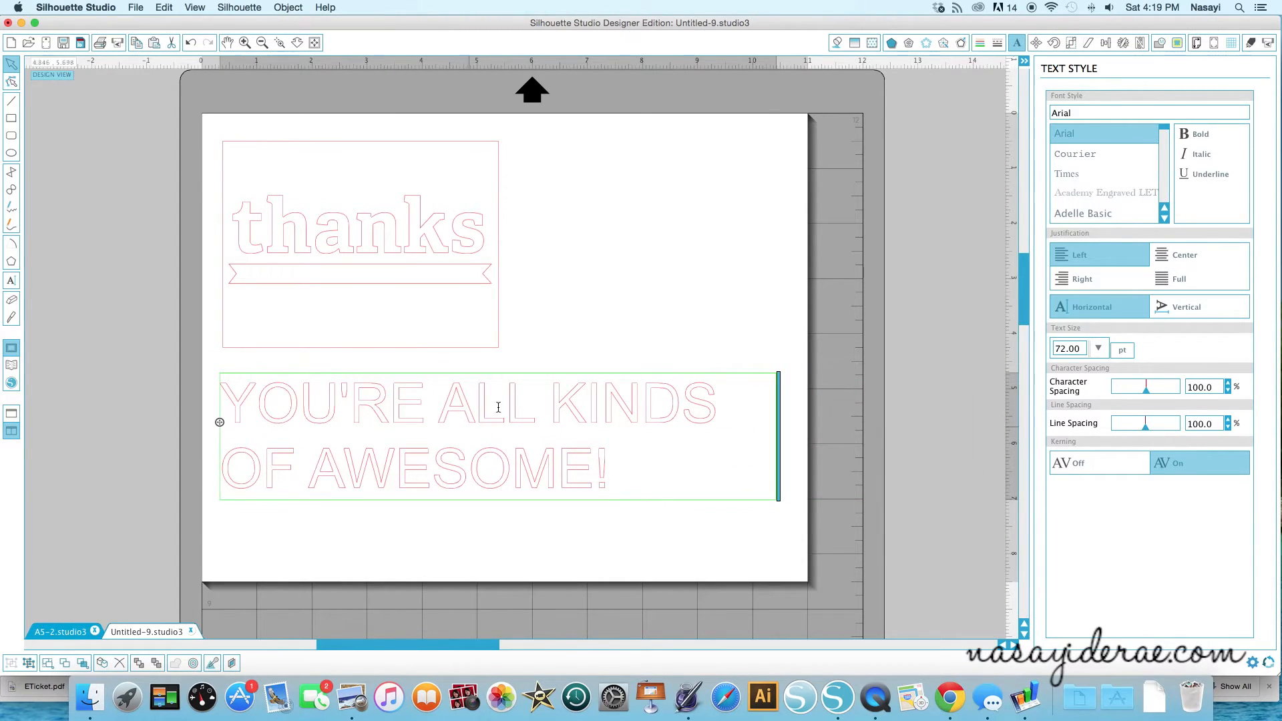
drag(202, 420, 75, 405)
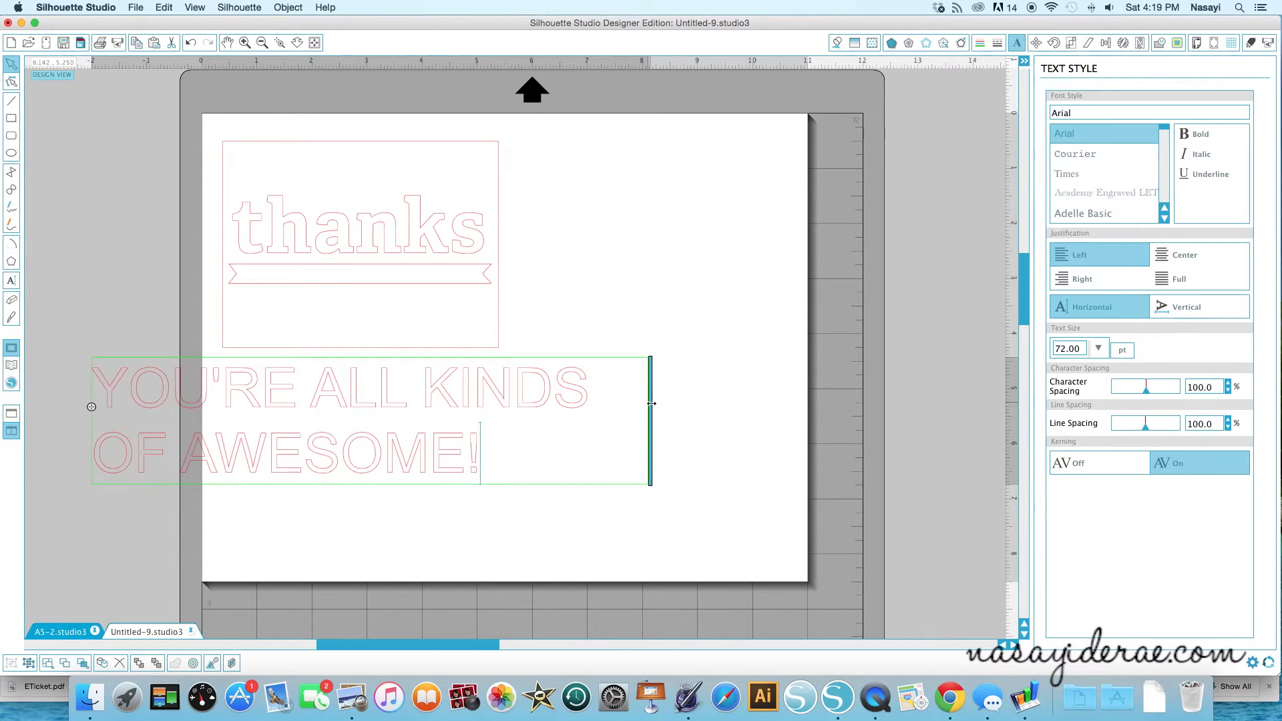
drag(652, 402, 1006, 414)
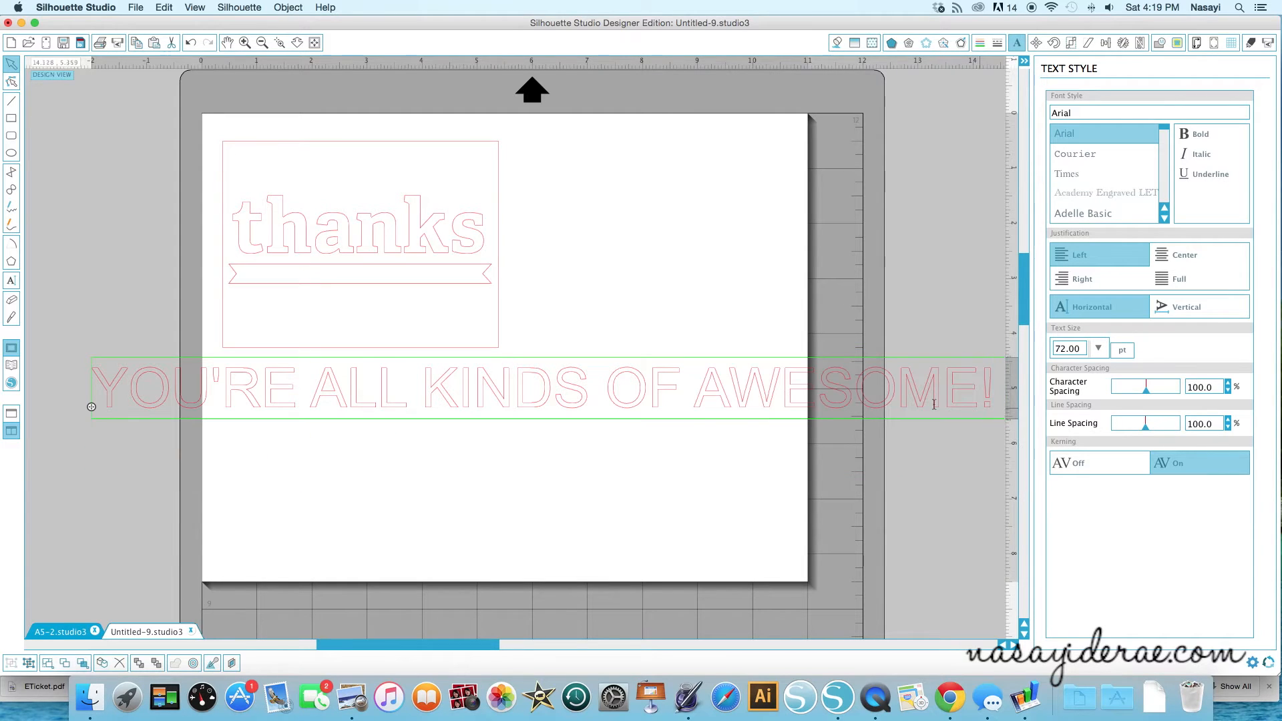
drag(92, 409, 36, 404)
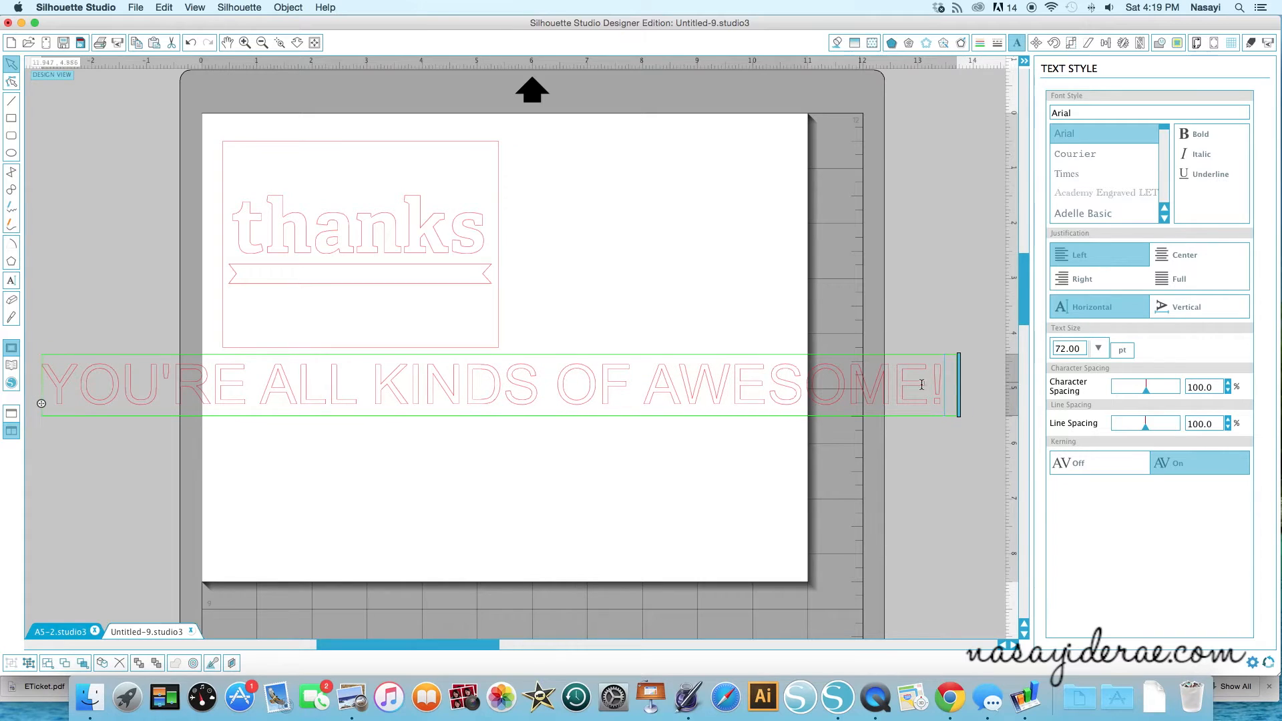
click(956, 384)
- Change the font of the "YOU'RE ALL KINDS OF AWESOME!" text to Adelle Basic
click(920, 385)
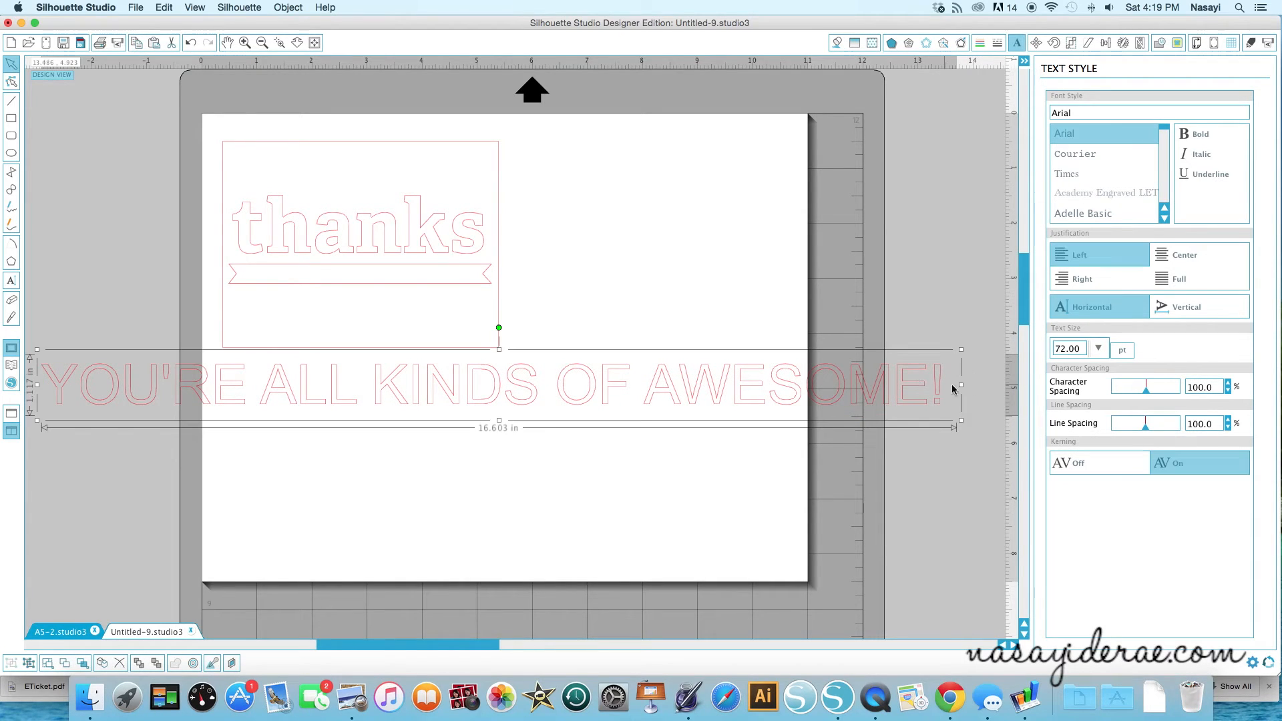
double_click(923, 388)
drag(963, 392, 40, 383)
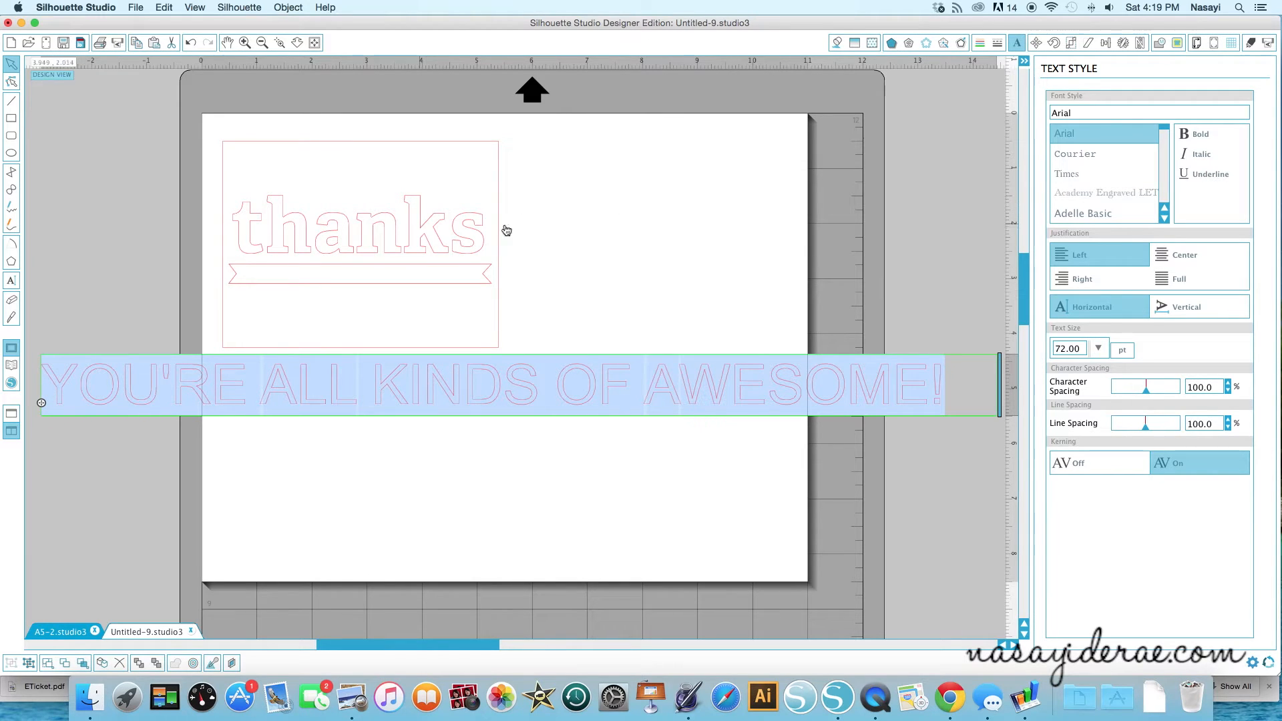
click(1083, 210)
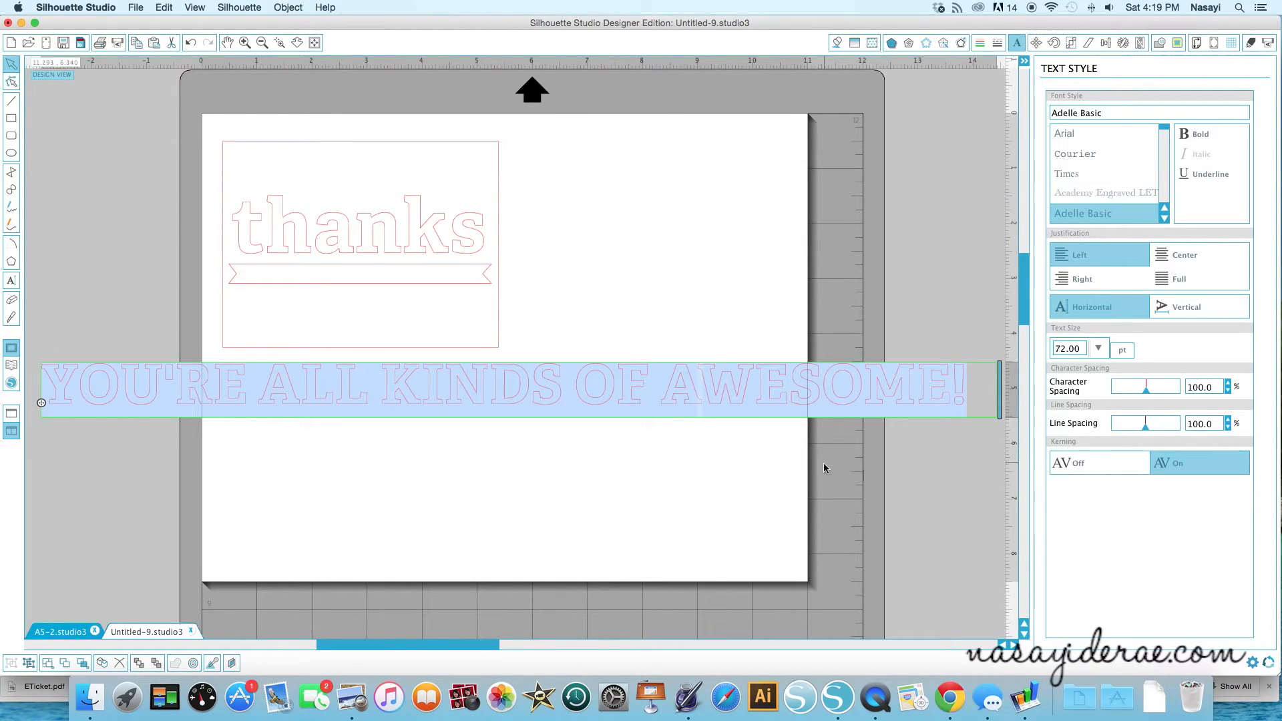
click(919, 461)
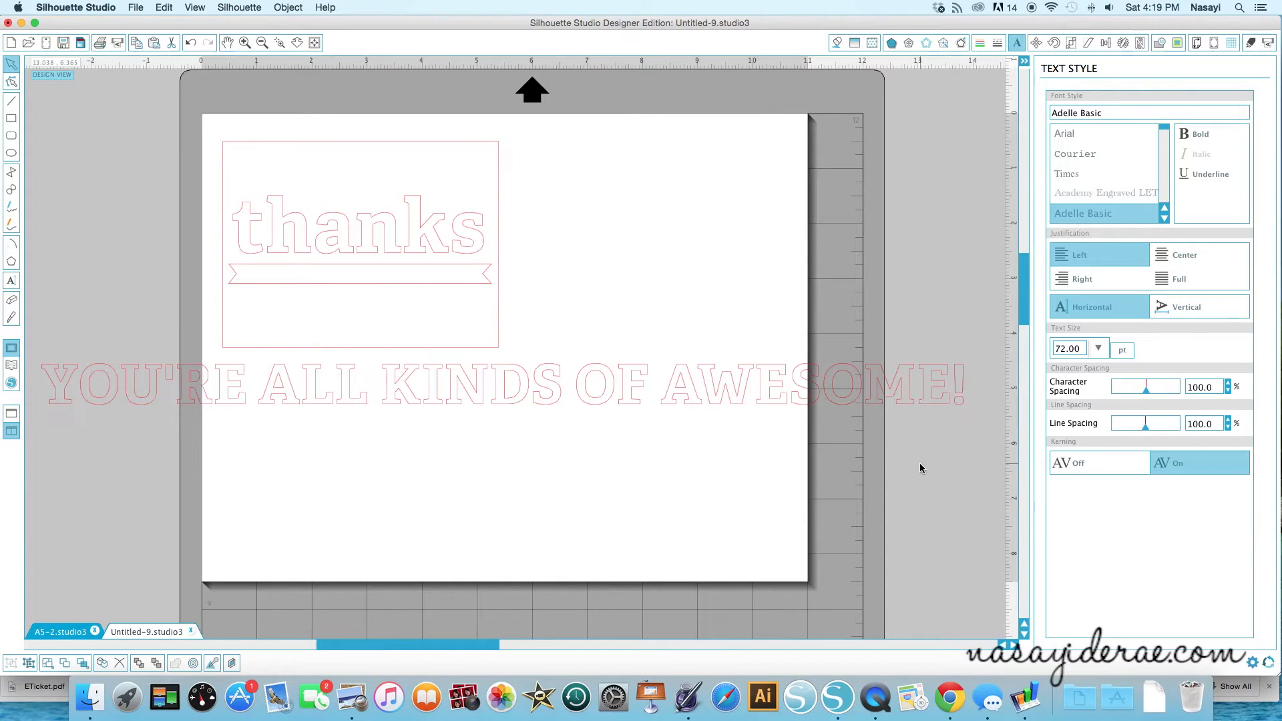
- Fill the "YOU'RE ALL KINDS OF AWESOME!" text with white and scale it down to about 4.47 in wide, placed inside the ribbon
click(839, 397)
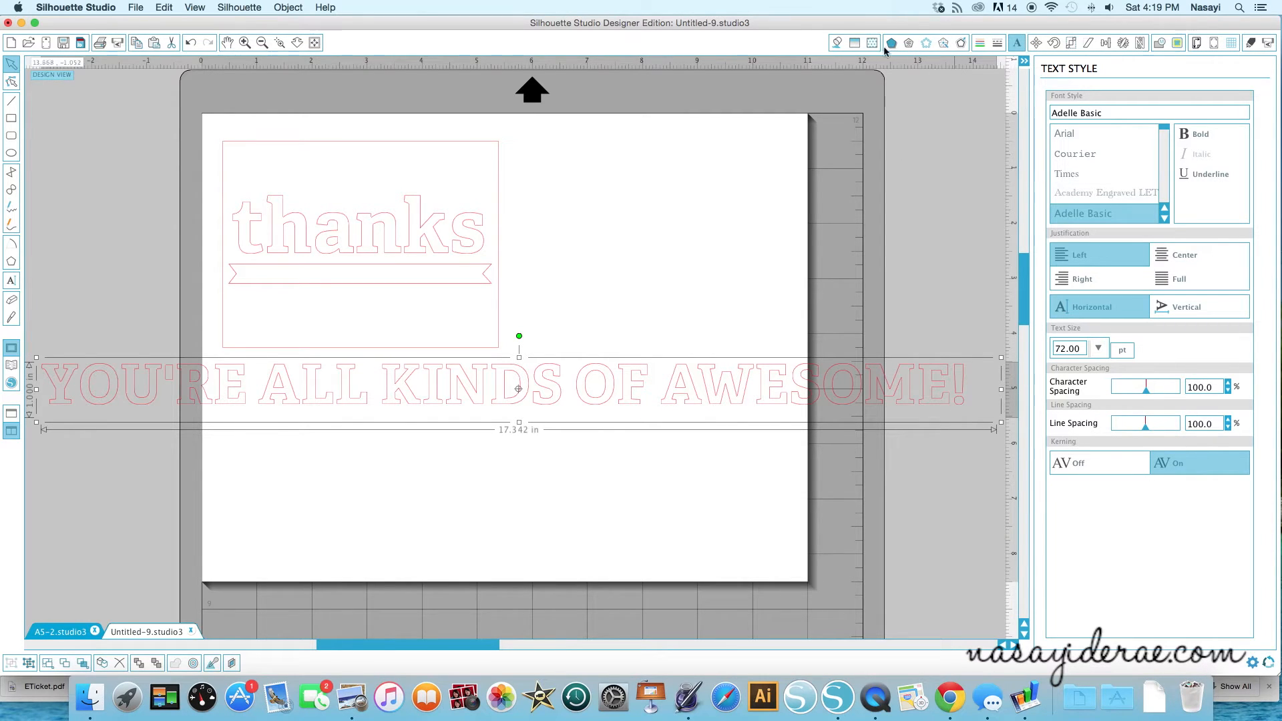
click(836, 42)
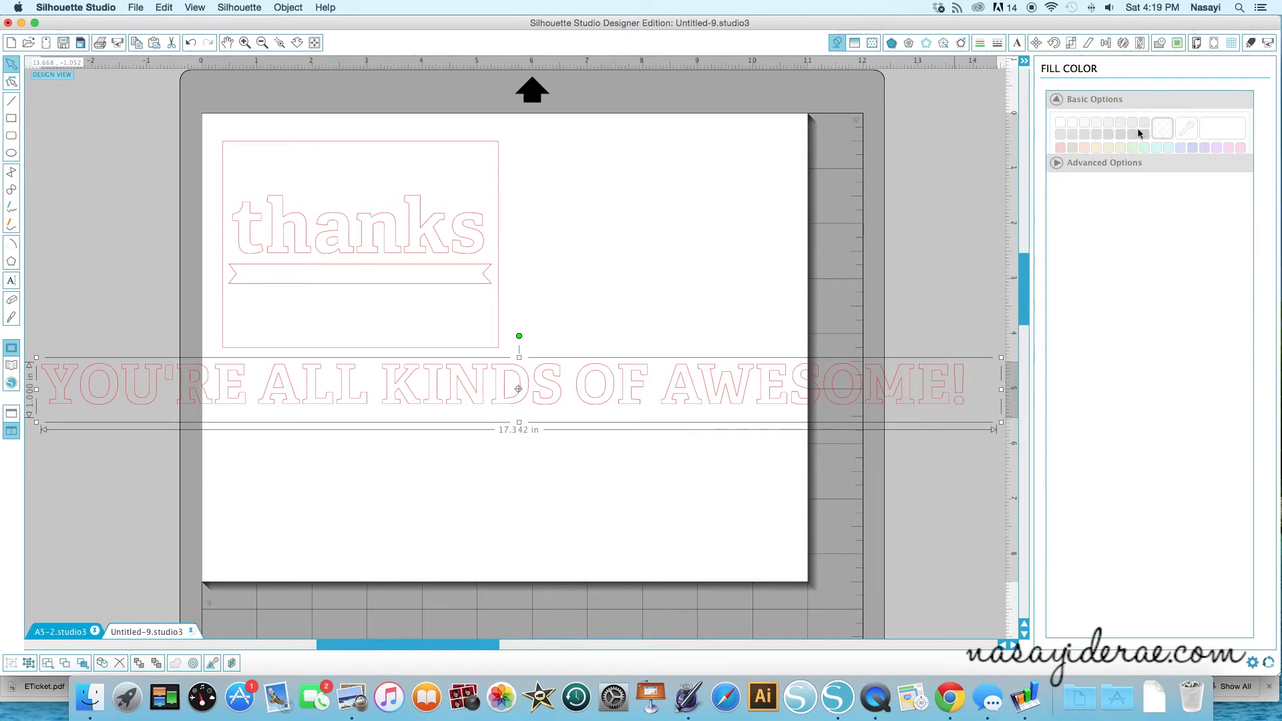
click(1060, 123)
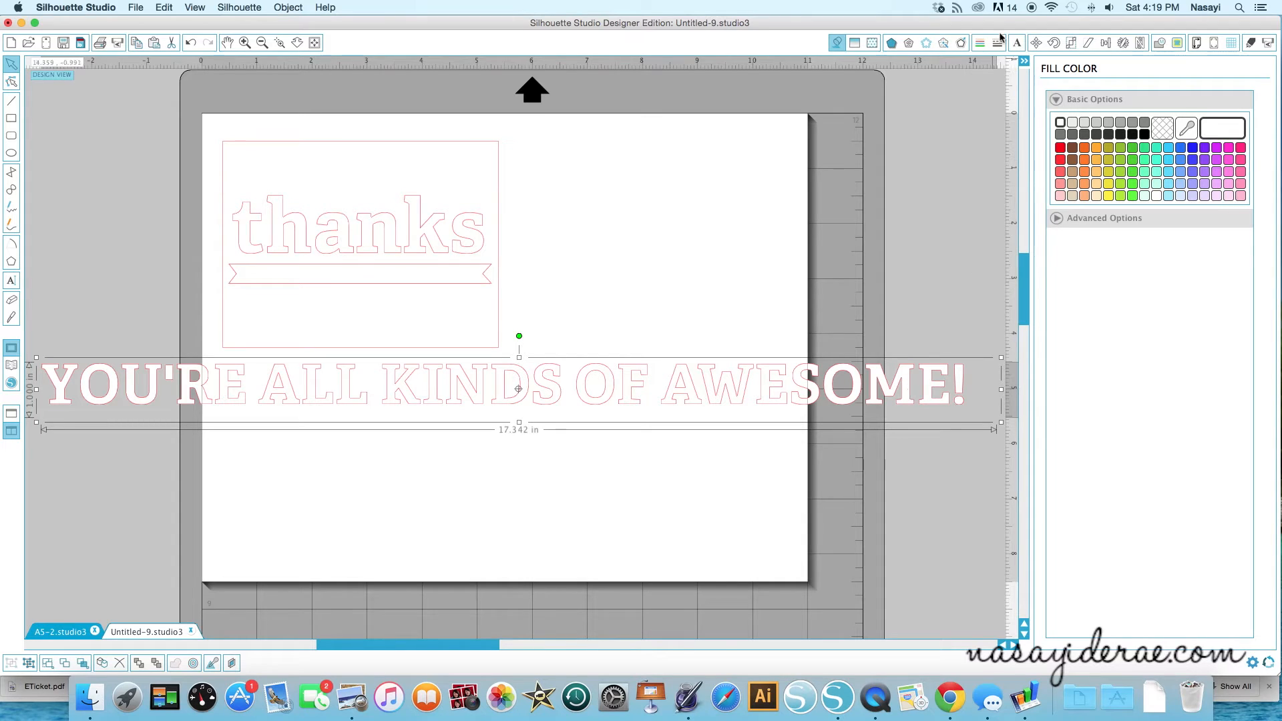
drag(1005, 422, 432, 282)
click(575, 304)
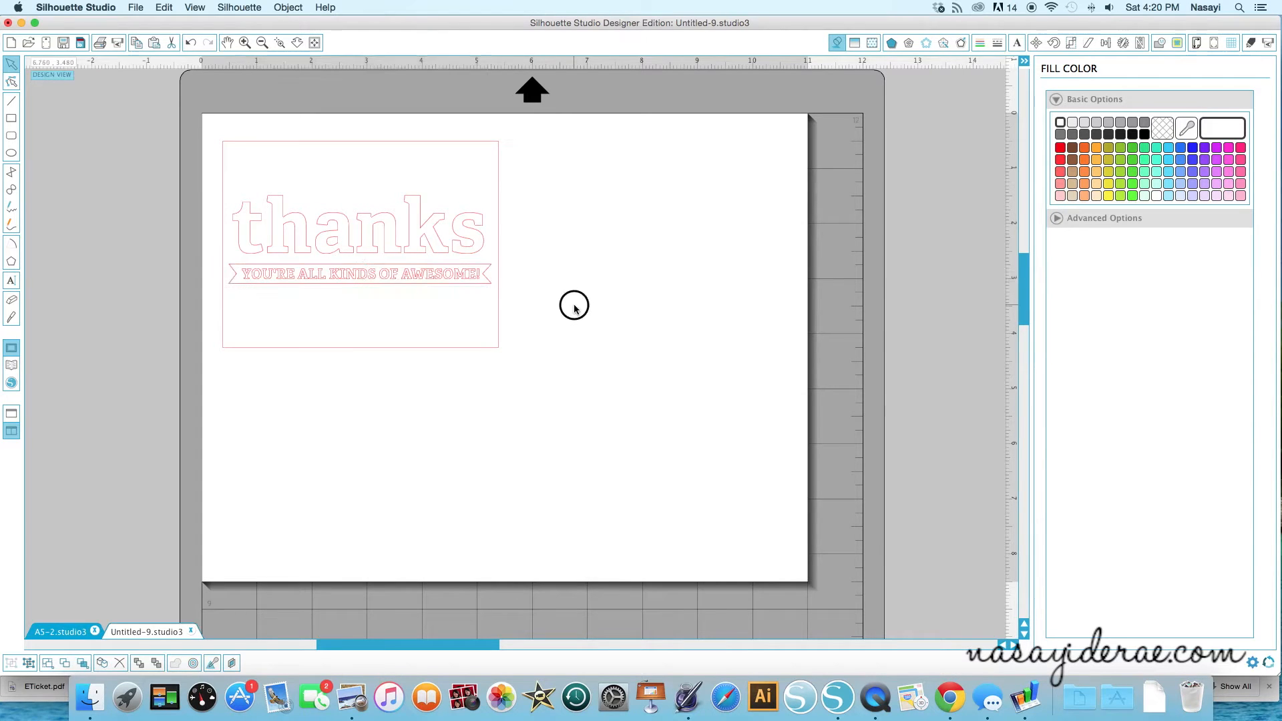
- Fill the ribbon with black and remove the line colour from the "YOU'RE ALL KINDS OF AWESOME!" text
click(486, 278)
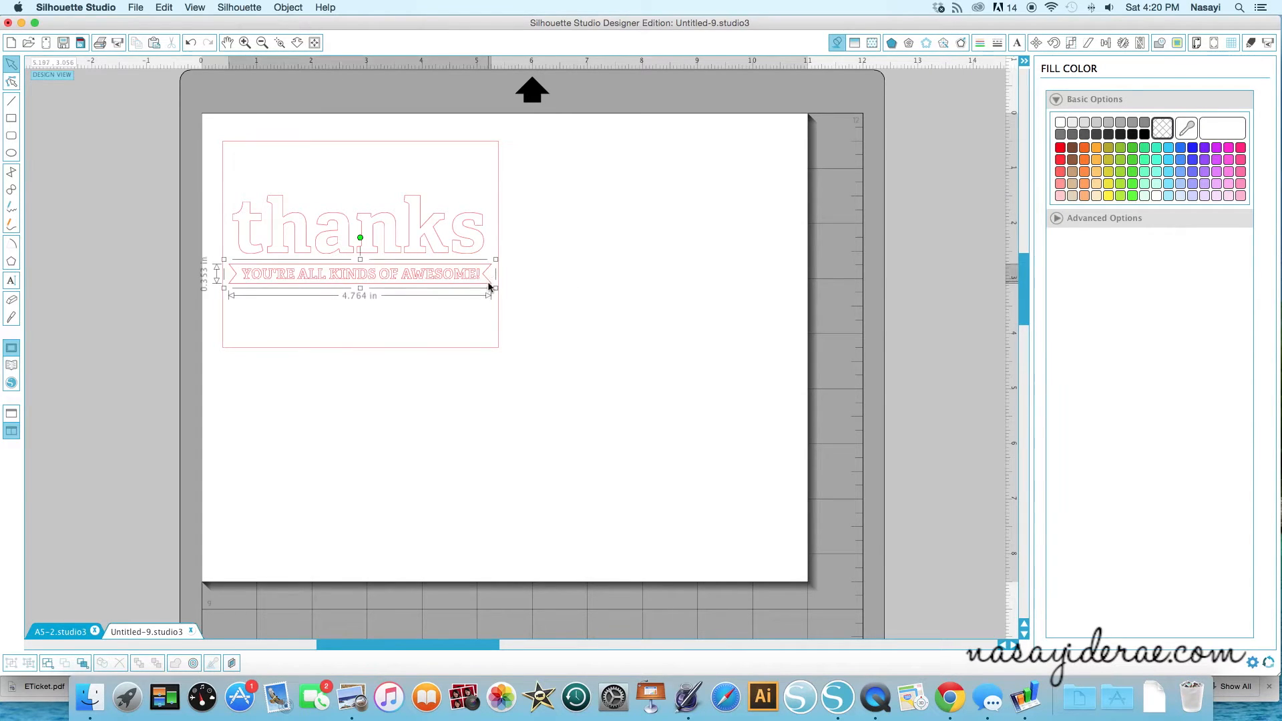
click(1144, 134)
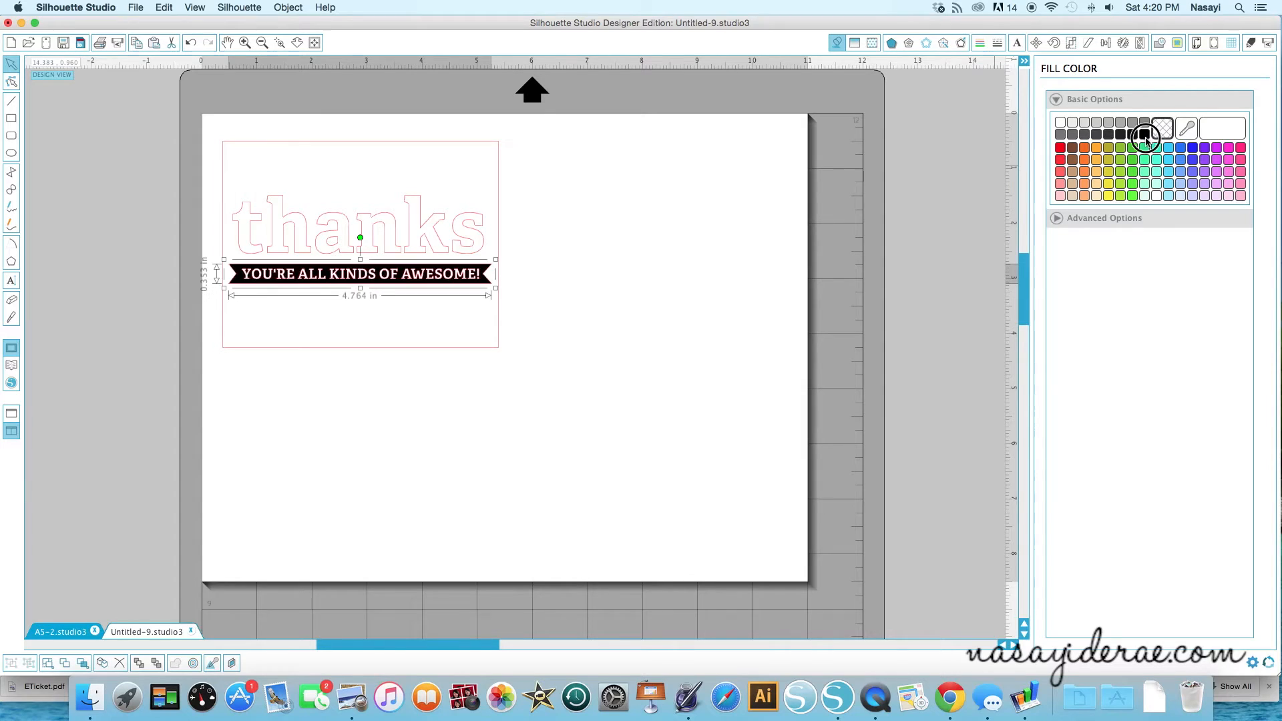
click(420, 280)
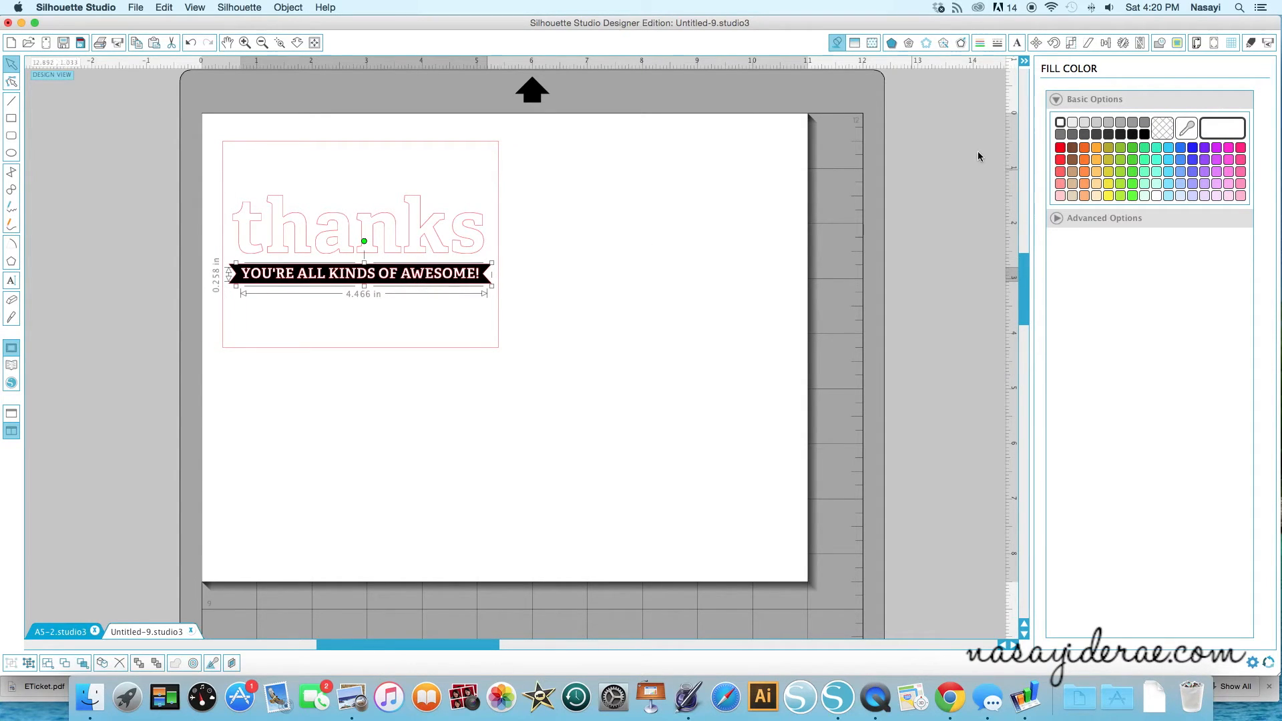
click(979, 44)
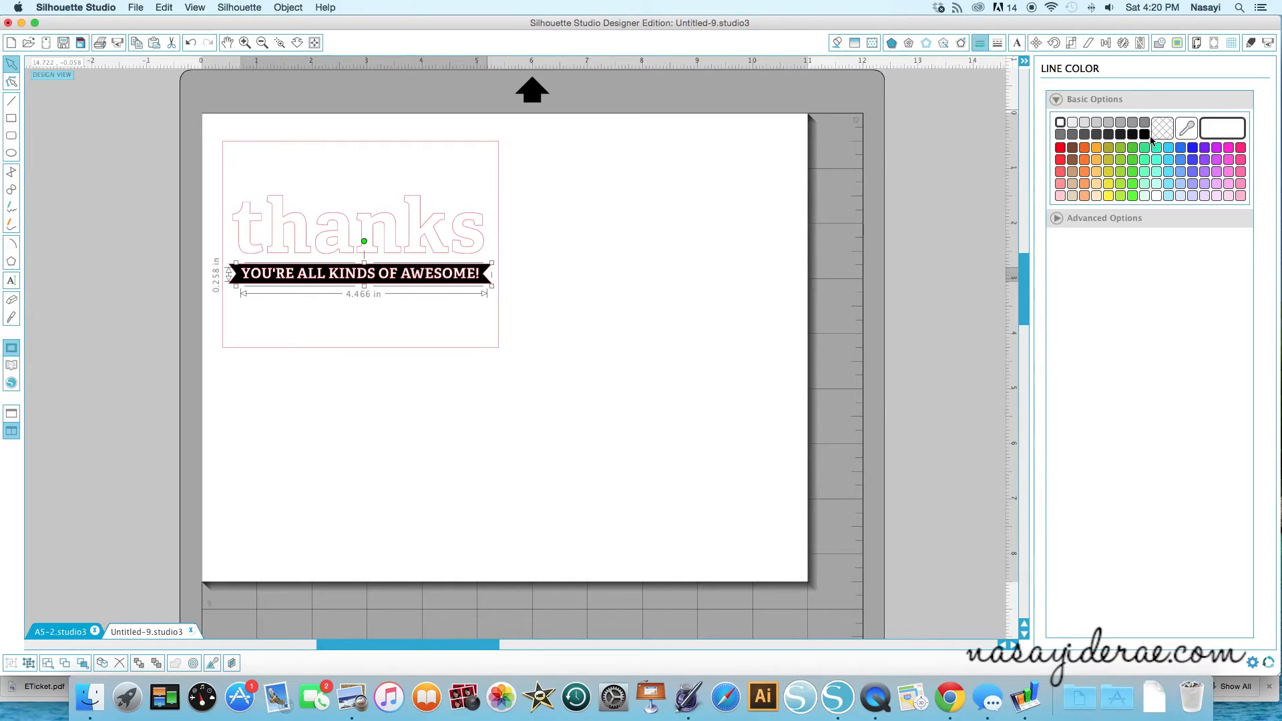
click(1171, 127)
click(542, 281)
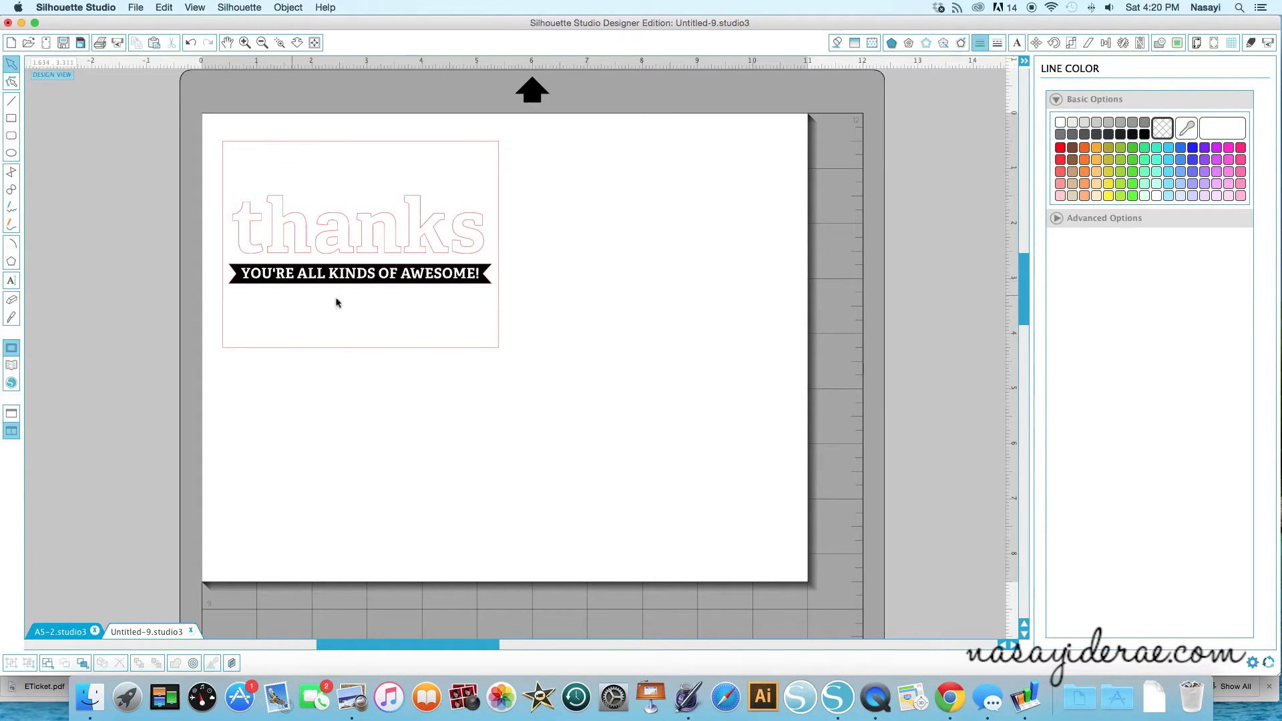
- Align the word "thanks", the ribbon and its message to a common horizontal center
drag(559, 318, 196, 117)
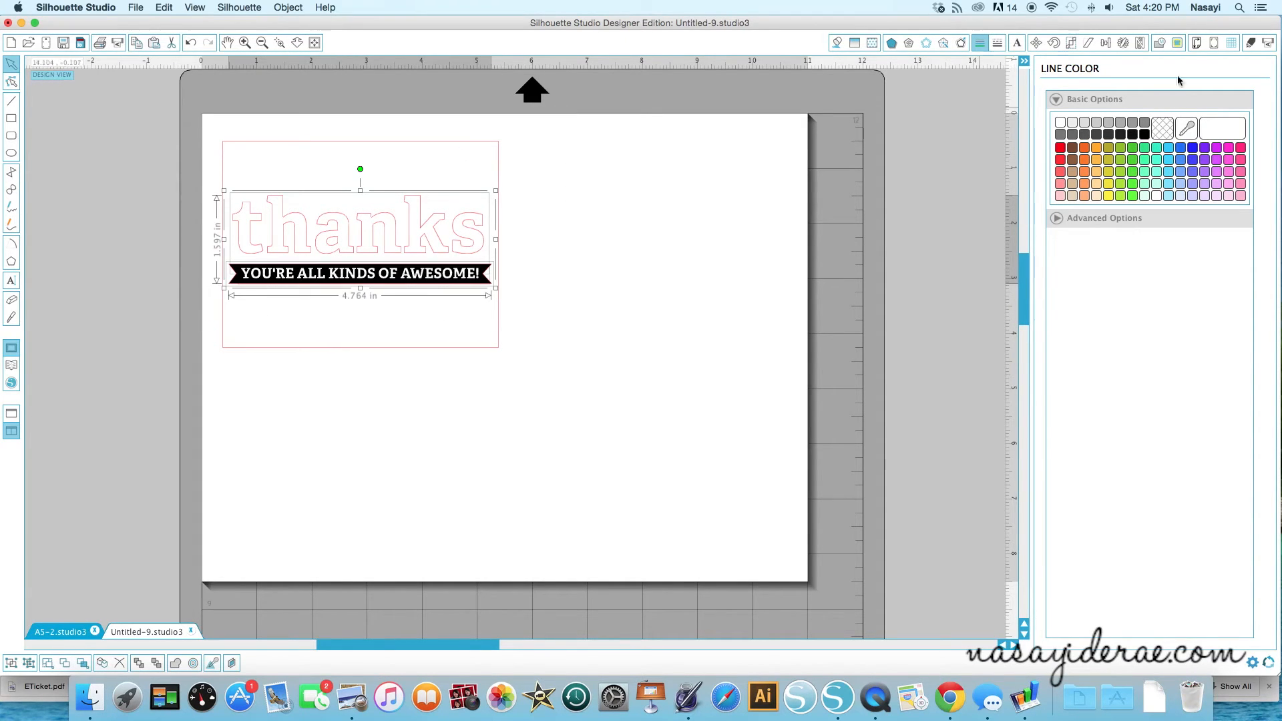
click(1105, 44)
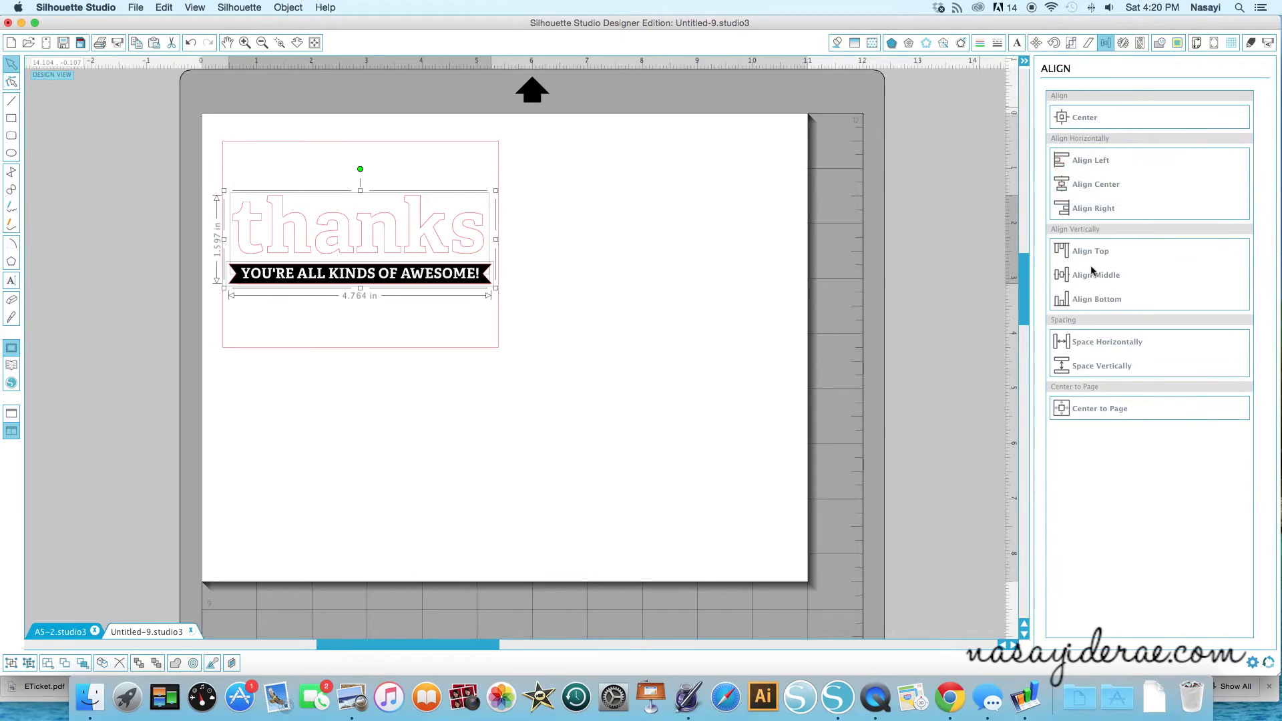
click(1083, 182)
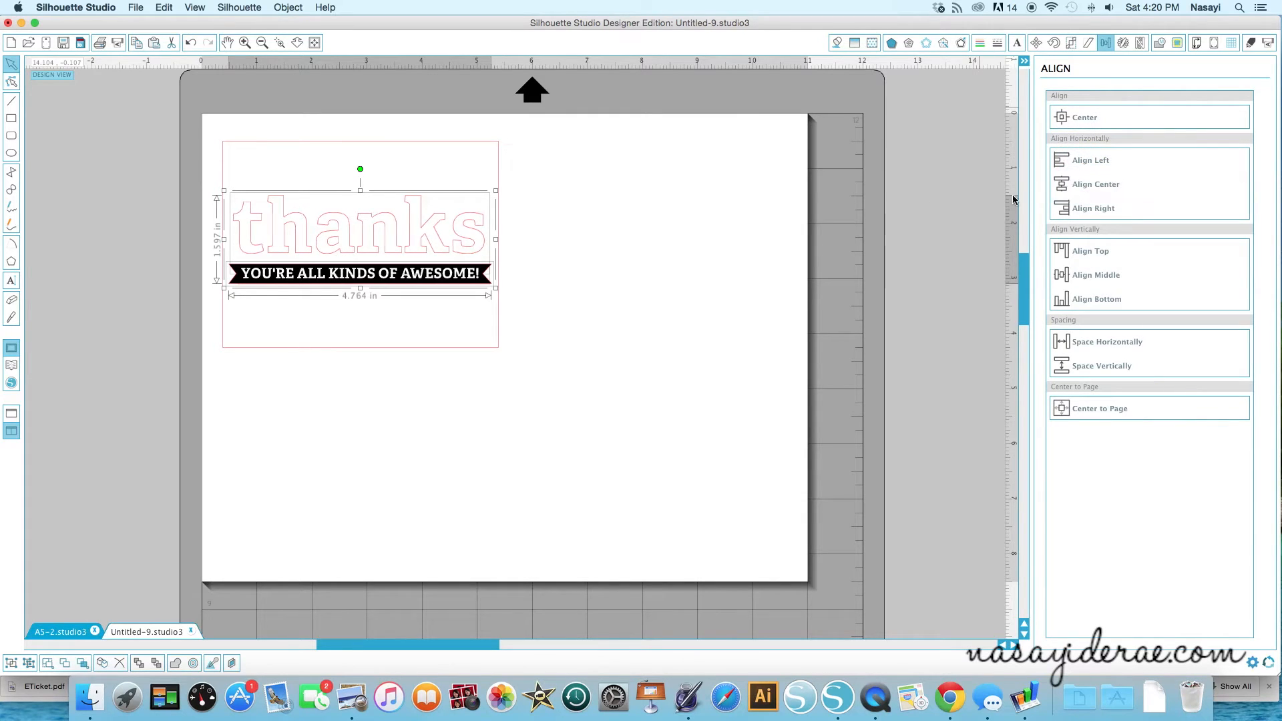
click(587, 322)
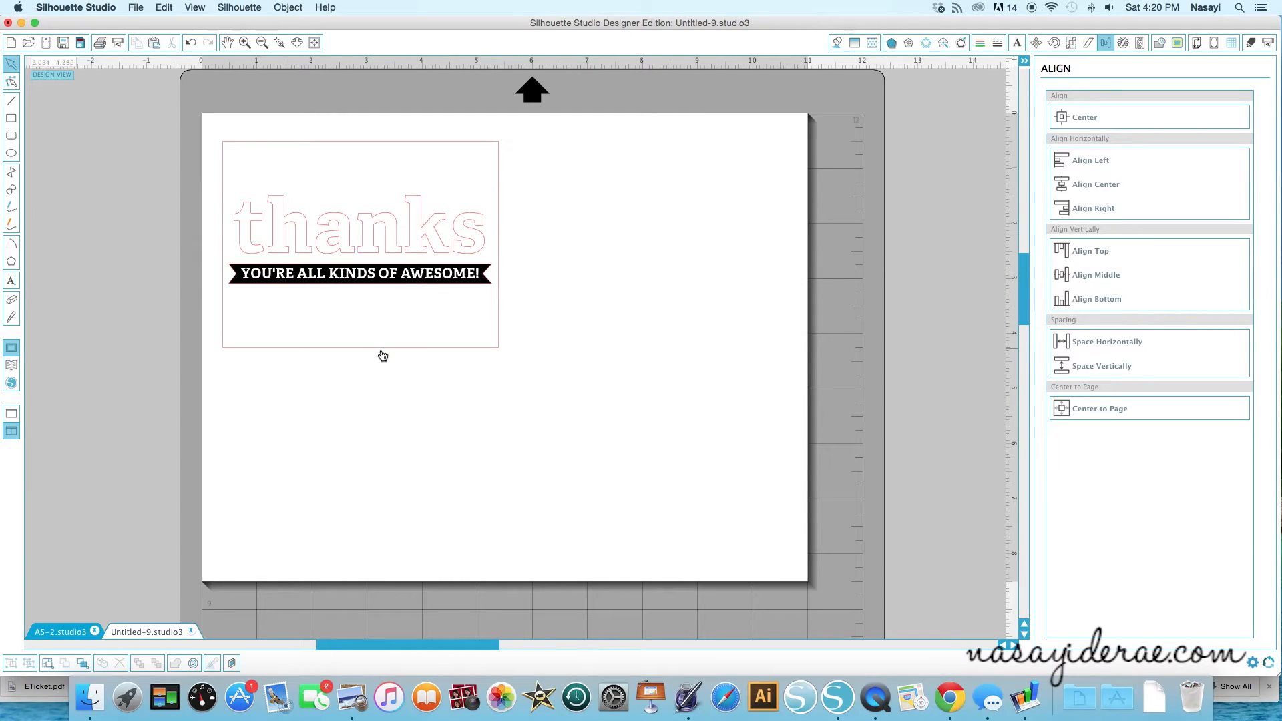
- Center the "thanks" lettering, ribbon and message horizontally within the card rectangle
click(179, 114)
drag(179, 115, 635, 433)
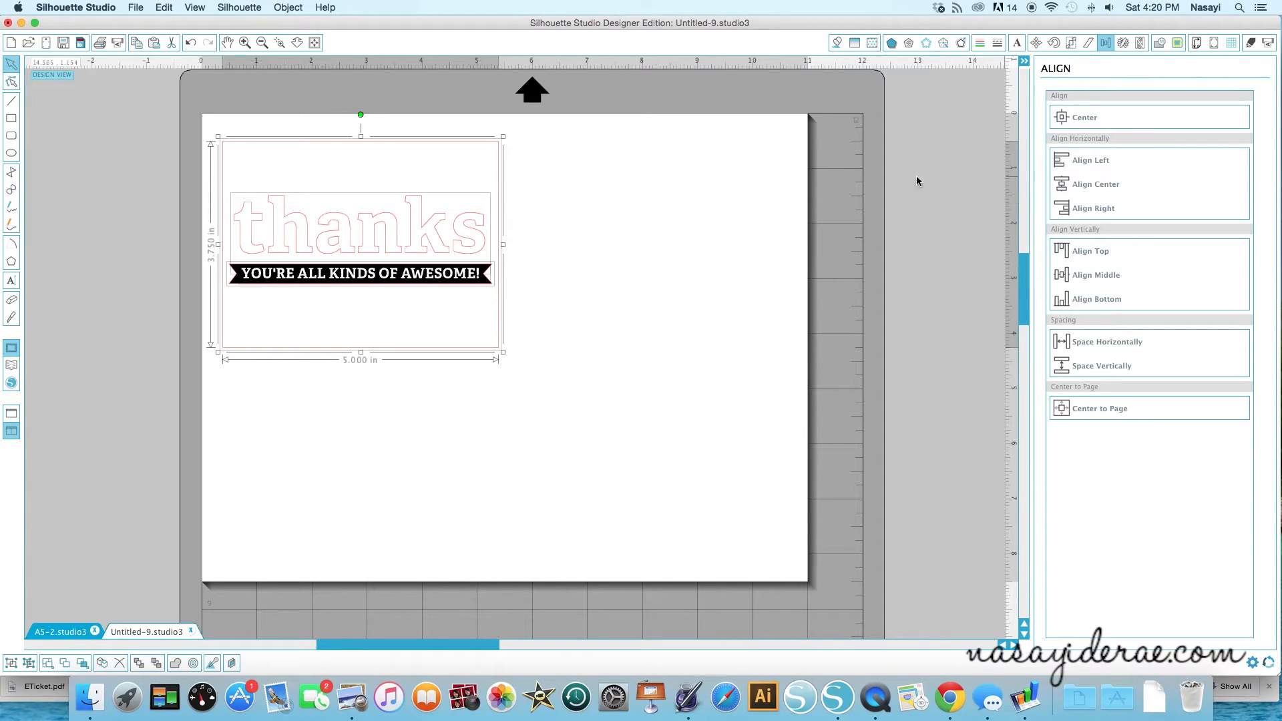
click(620, 322)
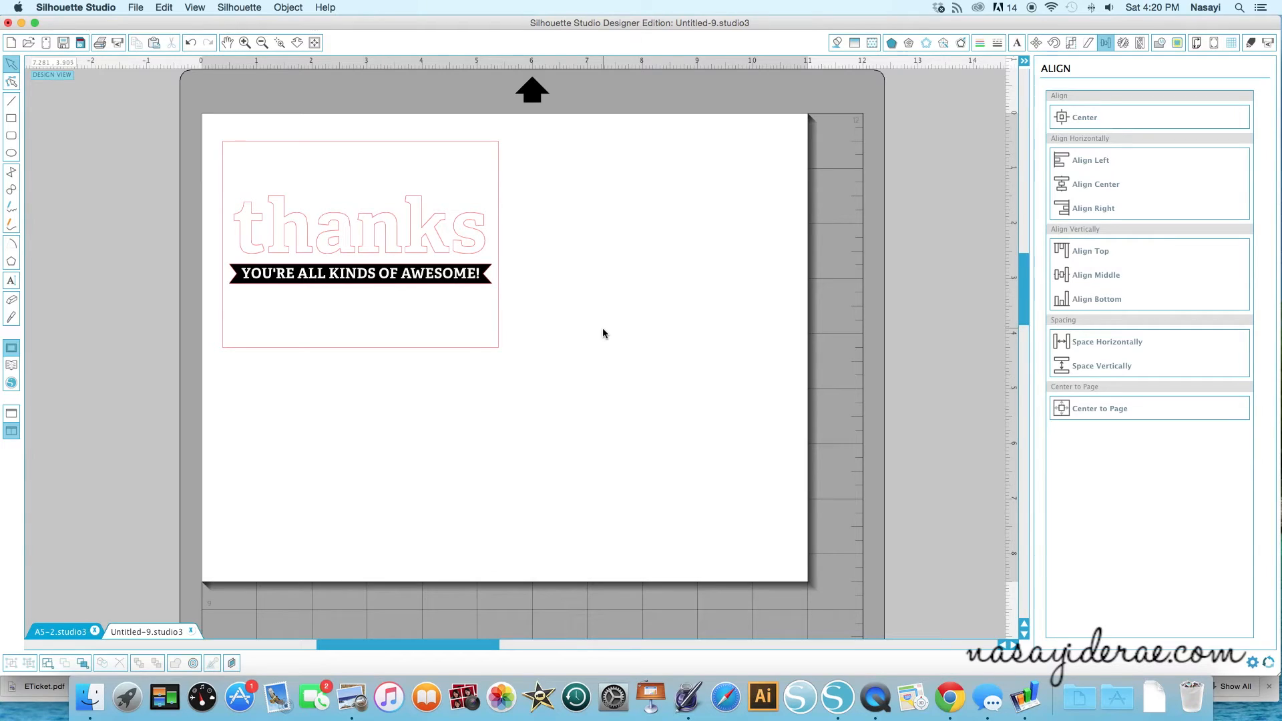
- Set the cut style of the ribbon and its message to No Cut
drag(205, 256, 545, 324)
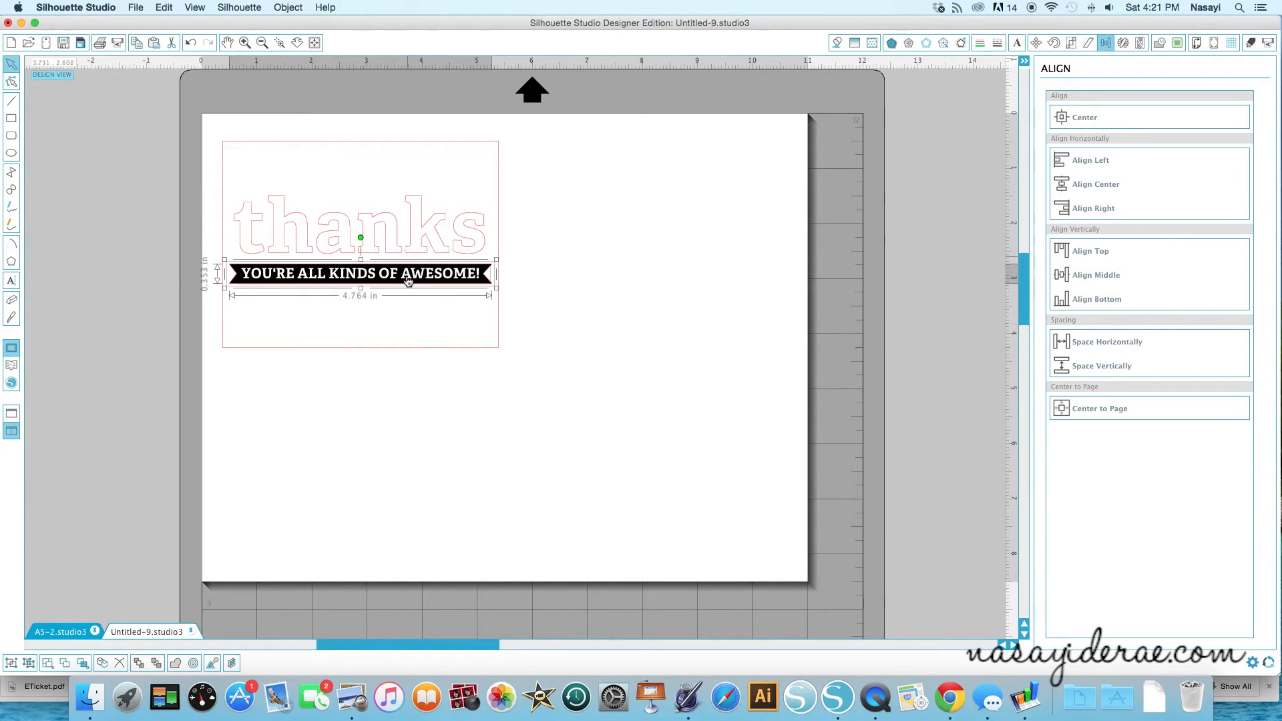
click(1250, 43)
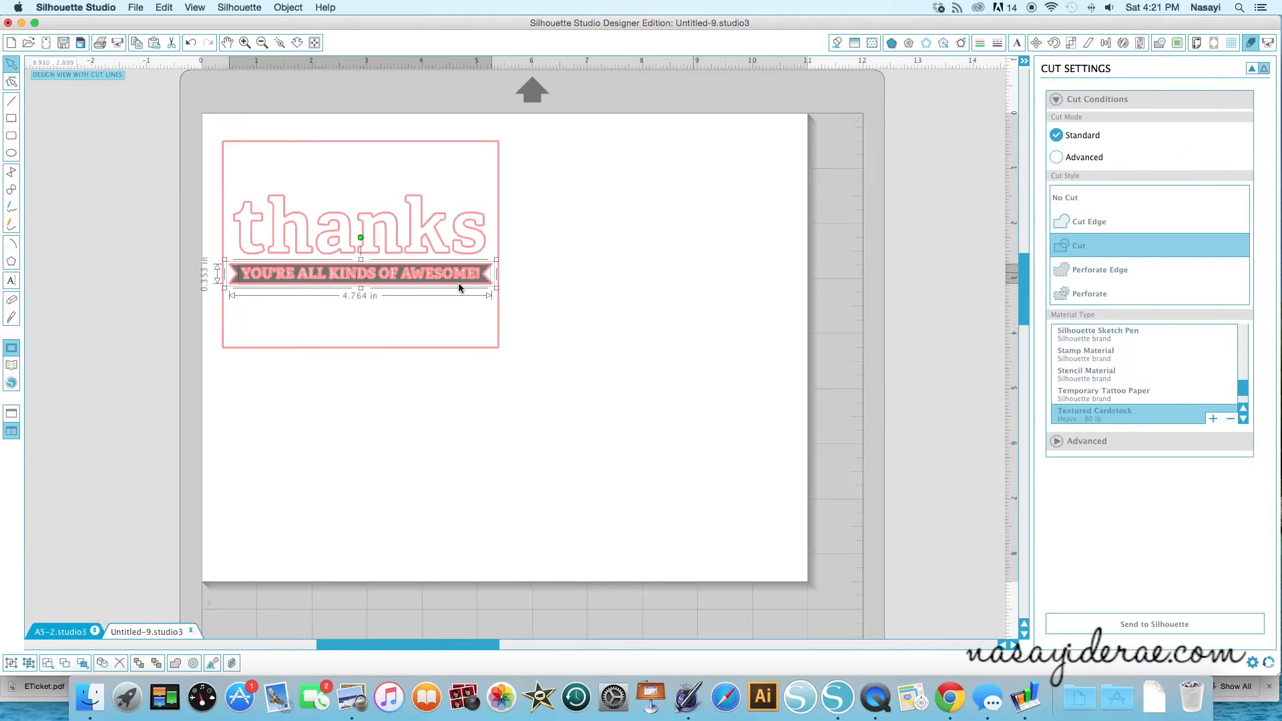
click(1068, 193)
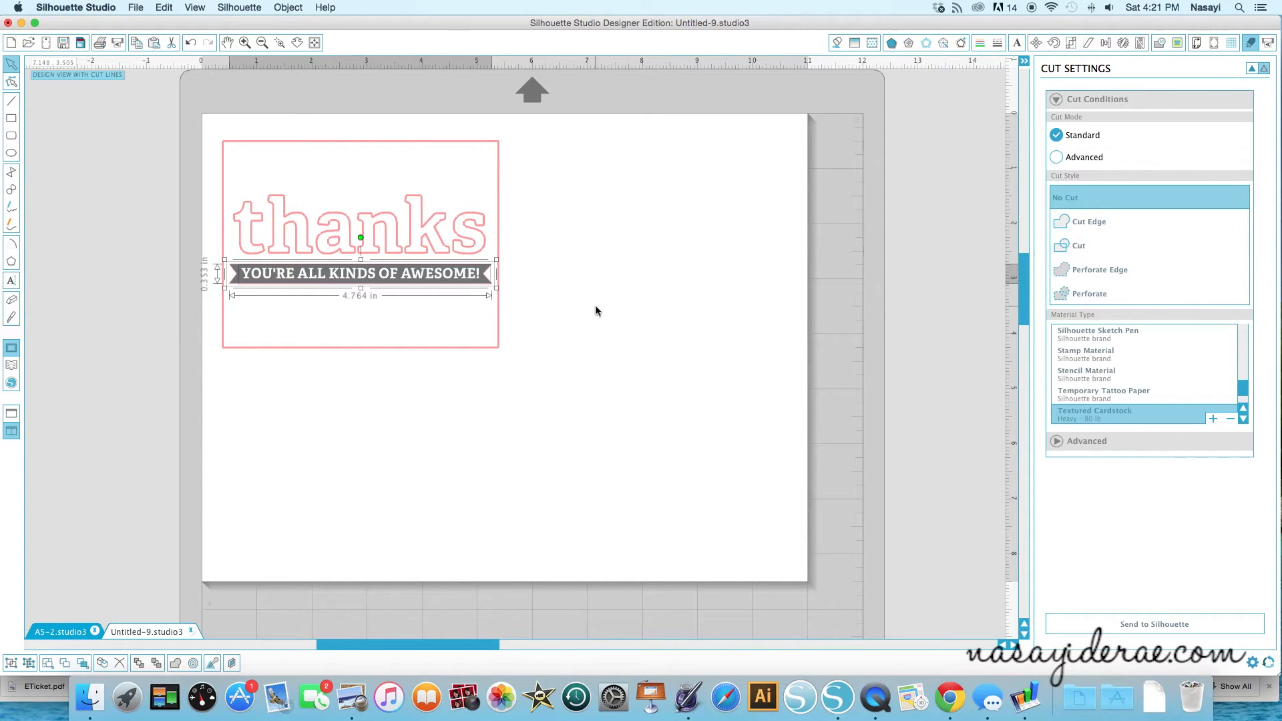
click(574, 310)
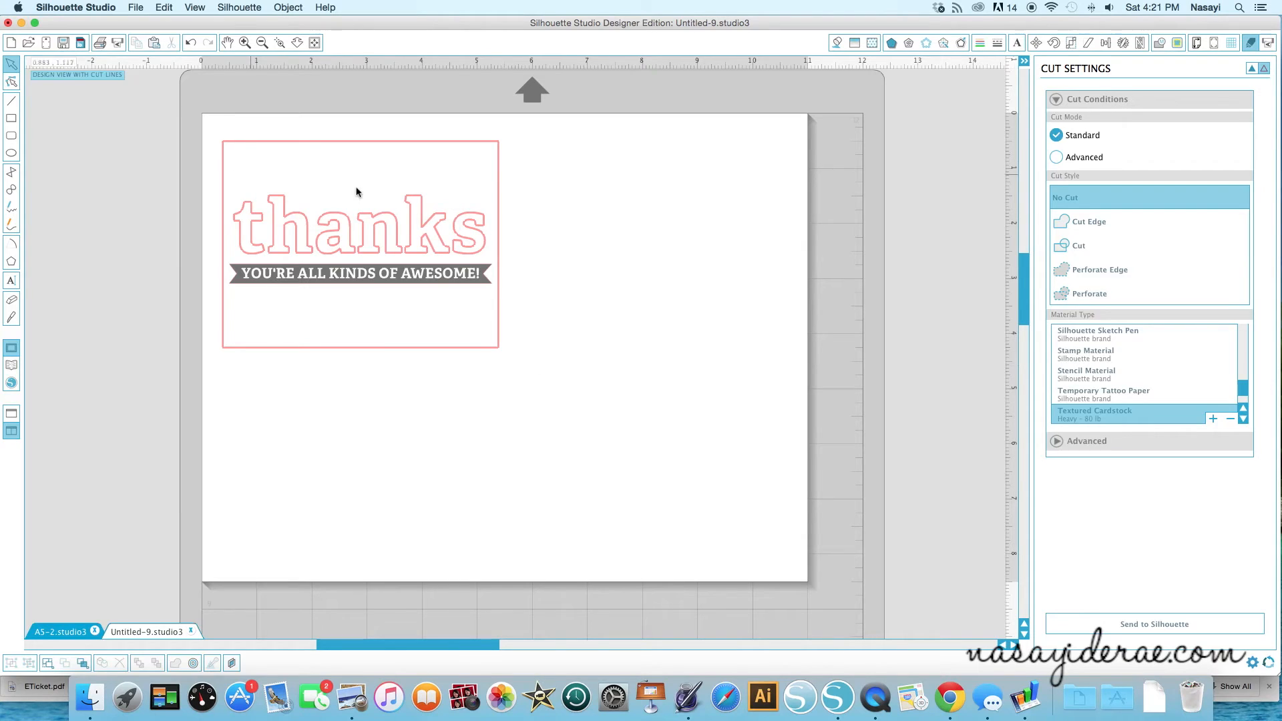
- Add registration marks to the page in the Type 1 (CAMEO, Portrait) style
click(1213, 43)
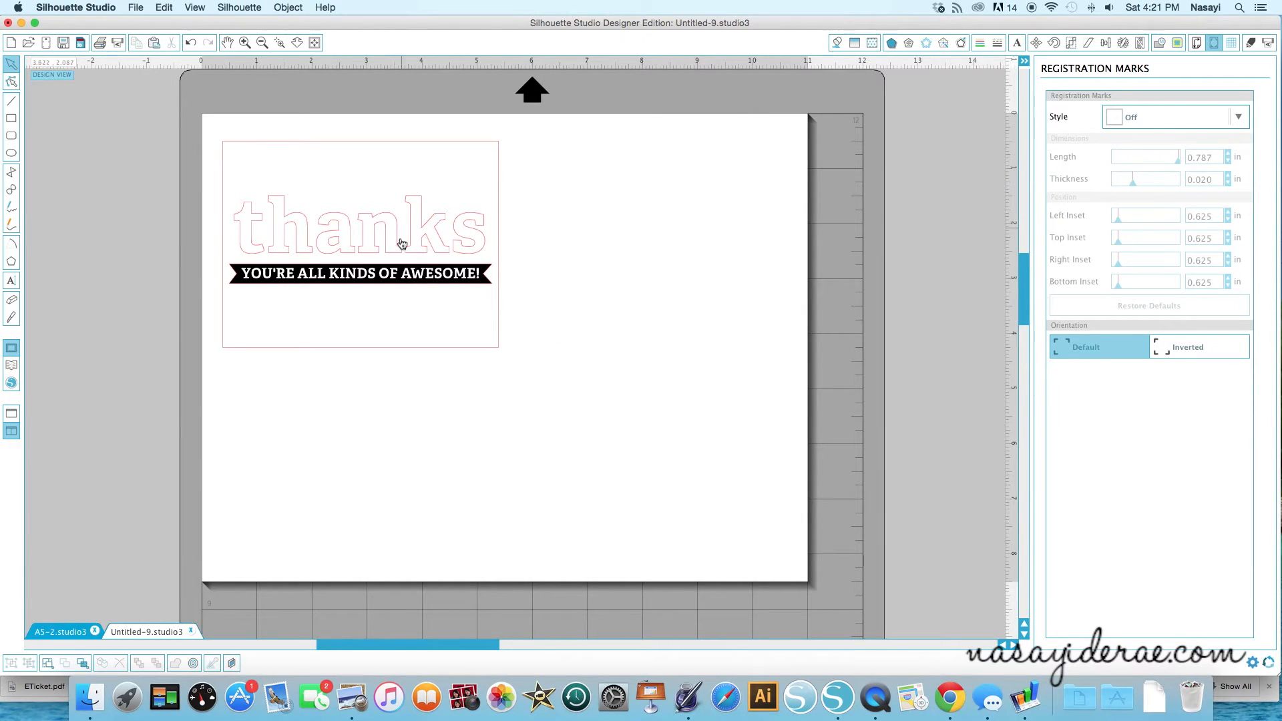
click(1134, 115)
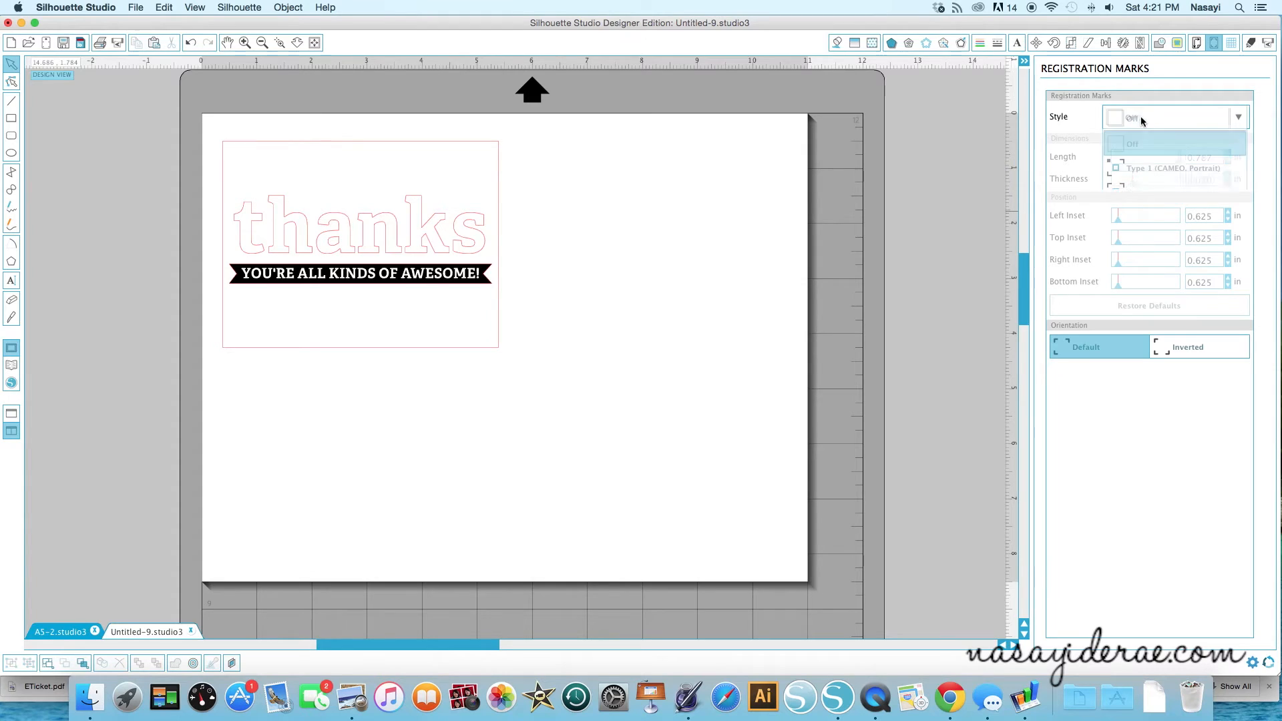
click(1134, 169)
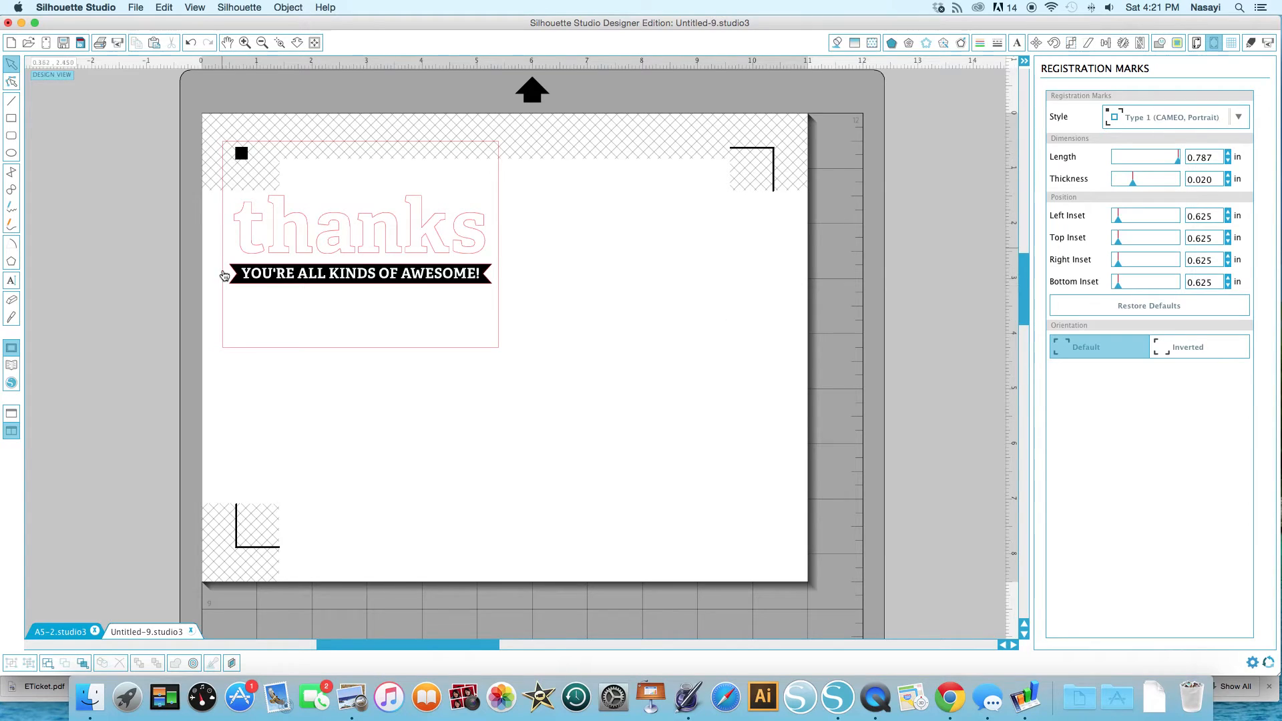
- Move the whole card design clear of the hatched registration mark areas, and duplicate it with the copy placed diagonally below the original
drag(183, 92, 600, 443)
drag(426, 259, 495, 286)
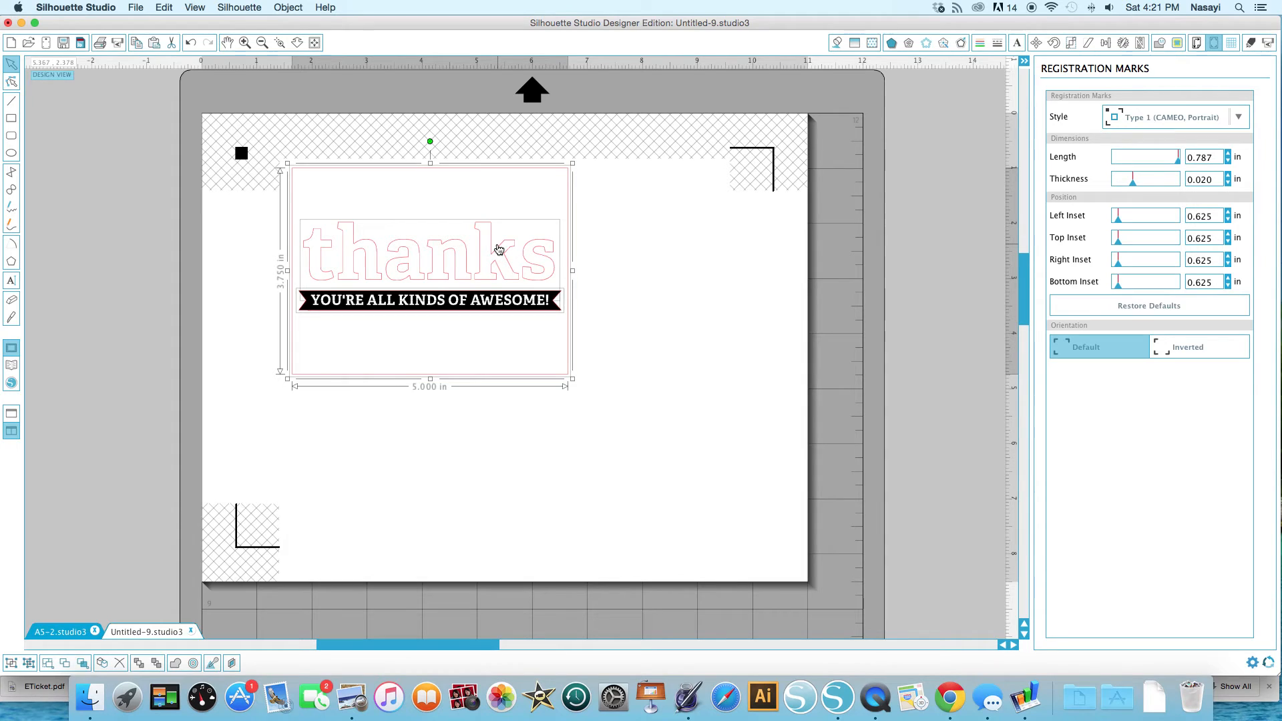
key(super+d)
drag(532, 327, 707, 476)
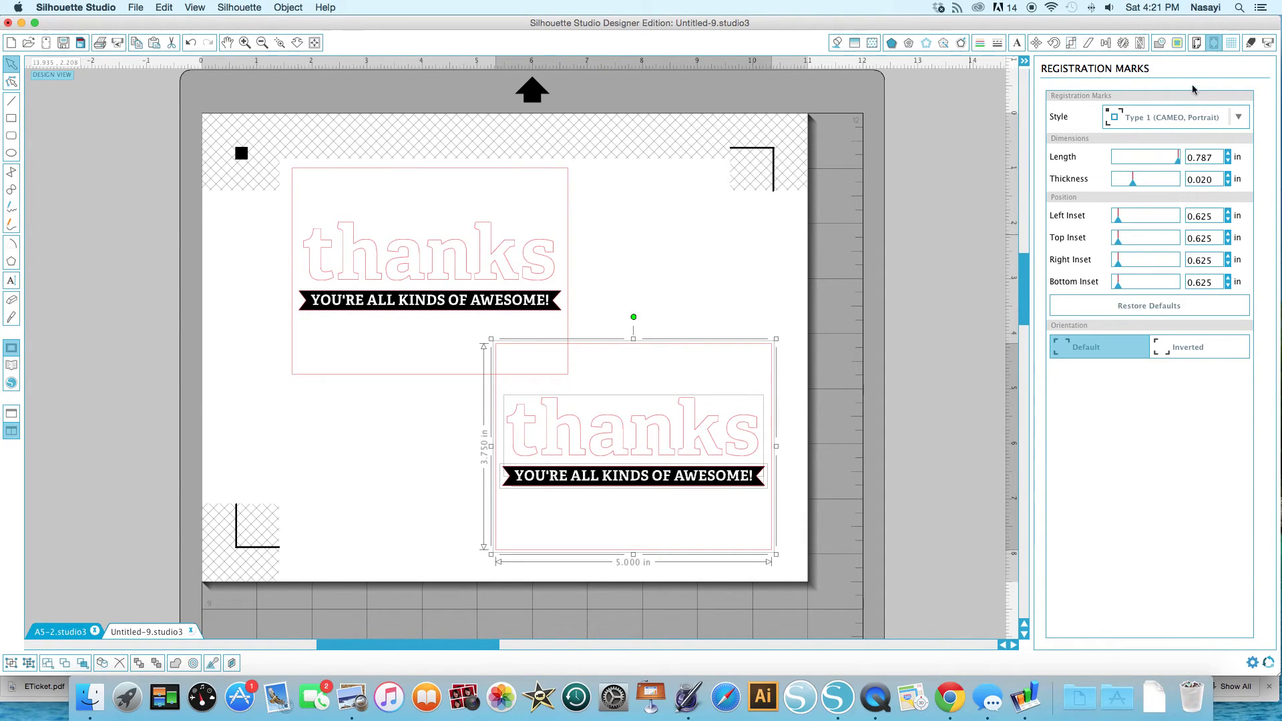
- Switch the page orientation to portrait and place the copied card directly below the first one, between the registration marks
click(1197, 44)
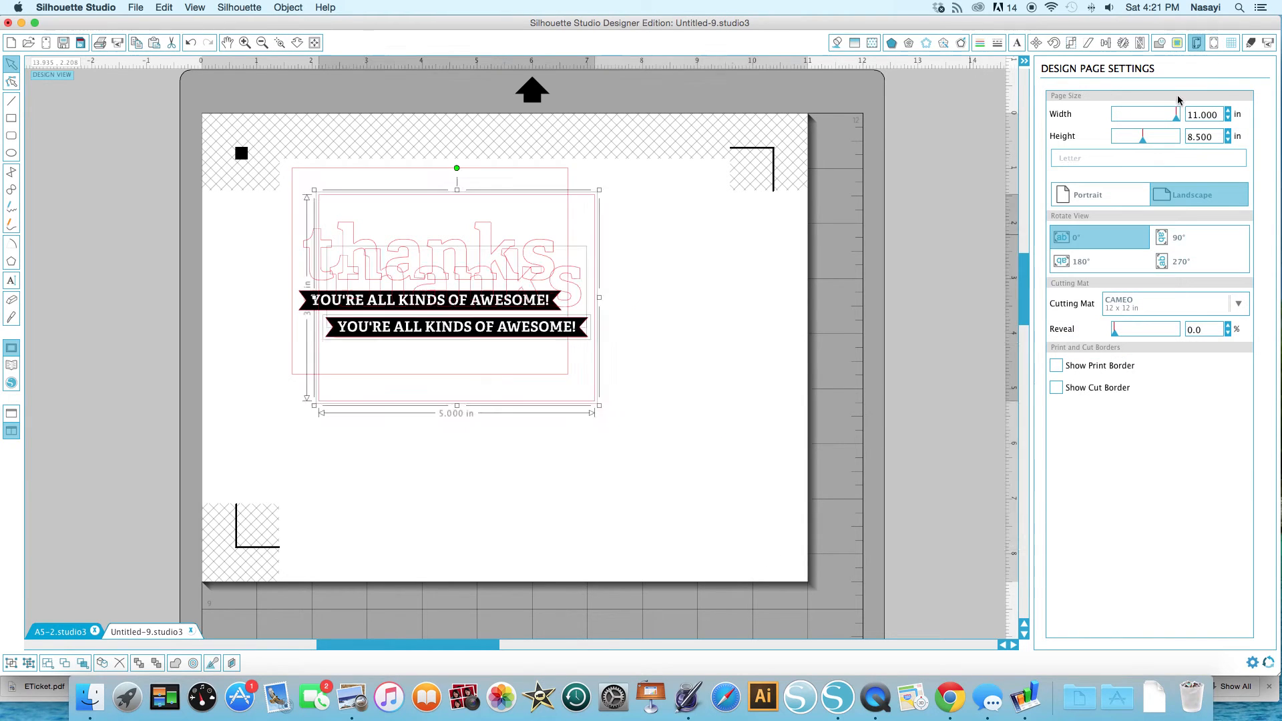
click(1061, 195)
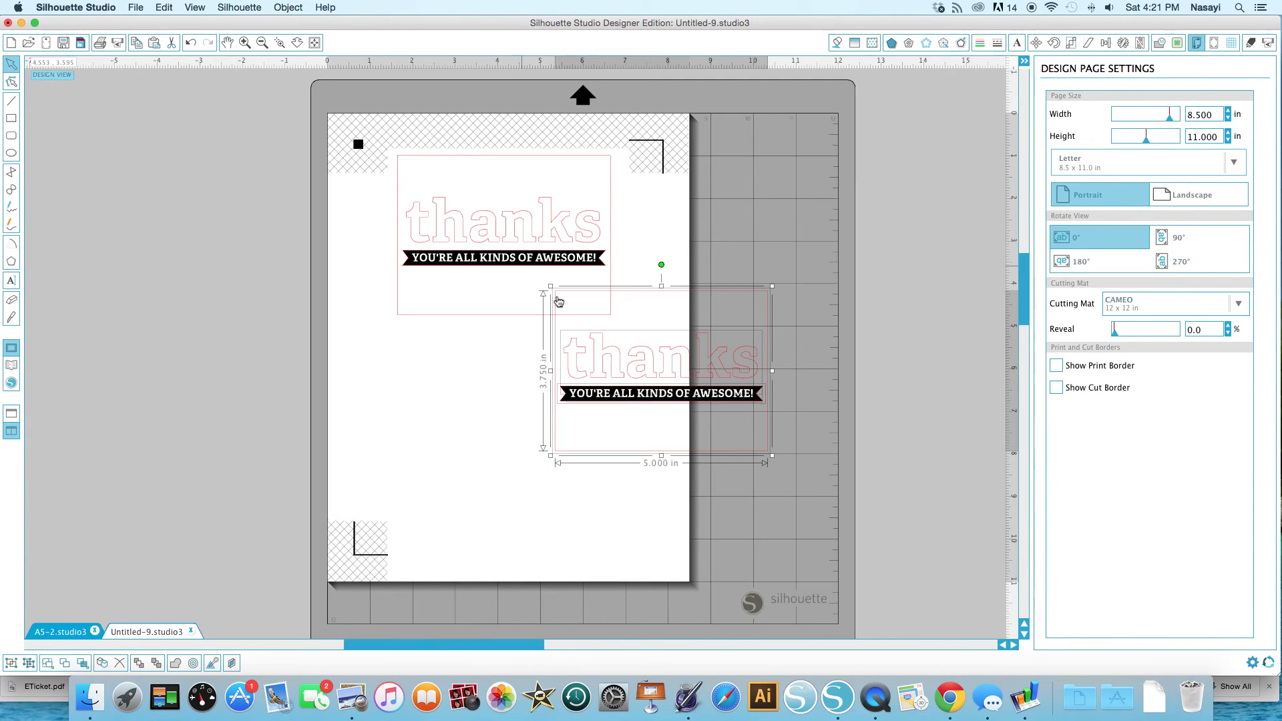
drag(651, 378, 495, 411)
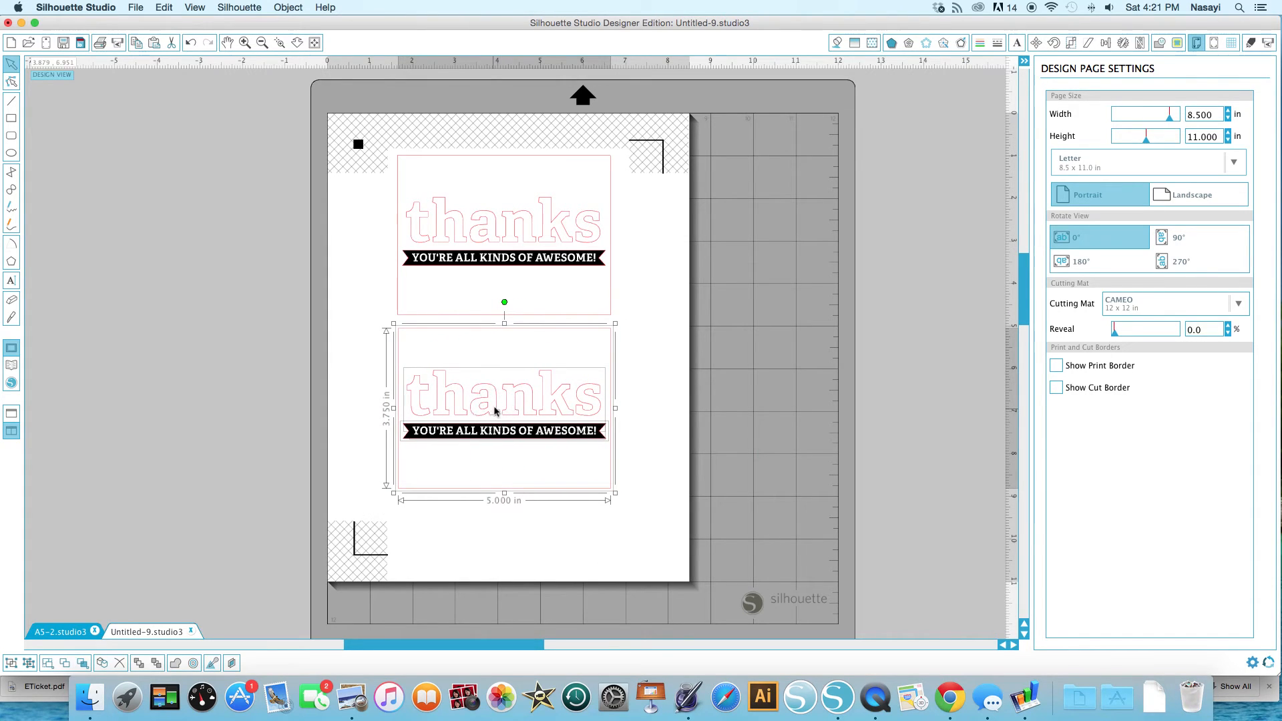
click(651, 416)
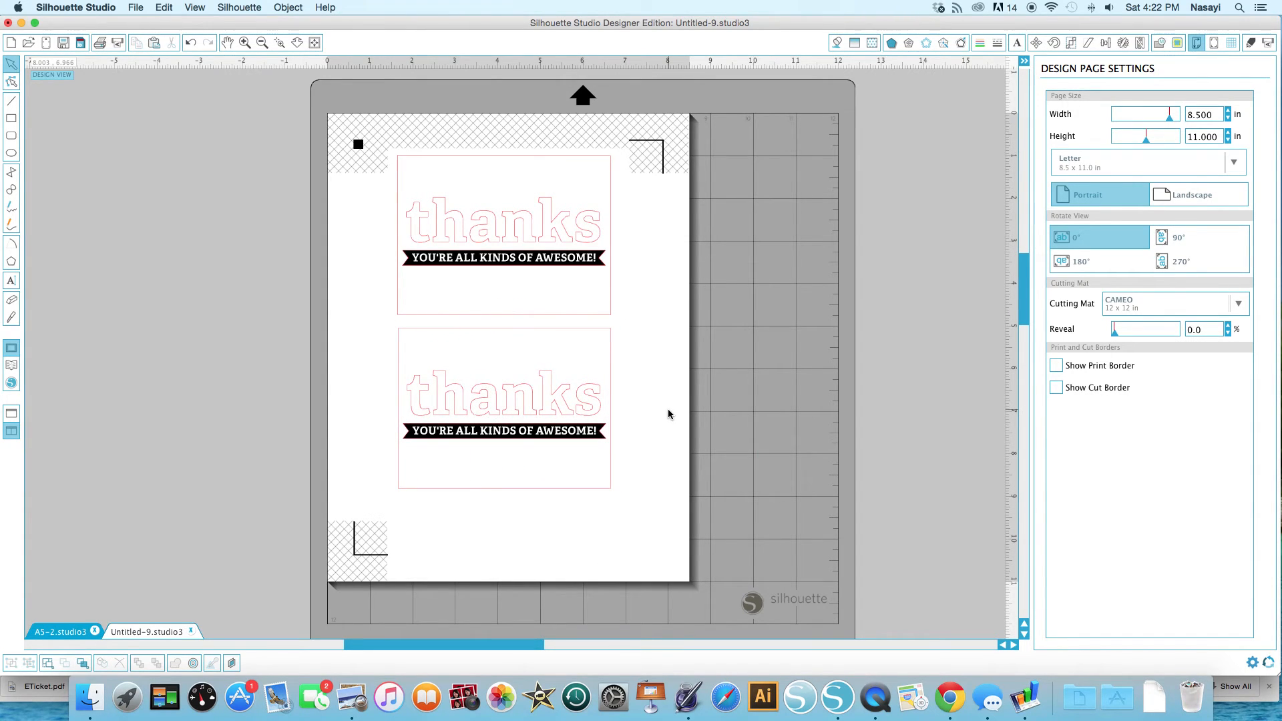